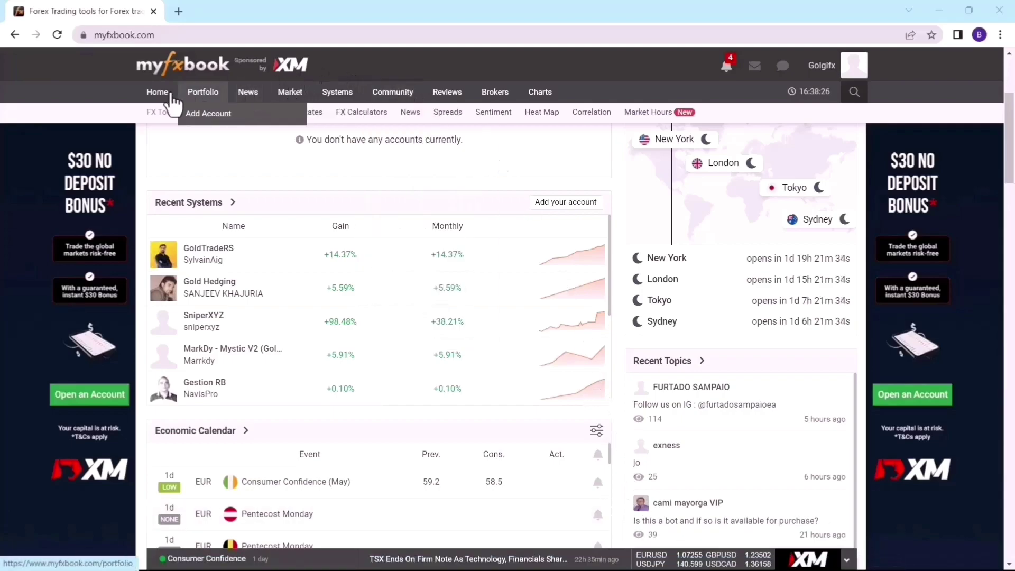
Go to Portfolio > Add Account and start a new account from the Settings Accounts tab.
mouse_move(217, 91)
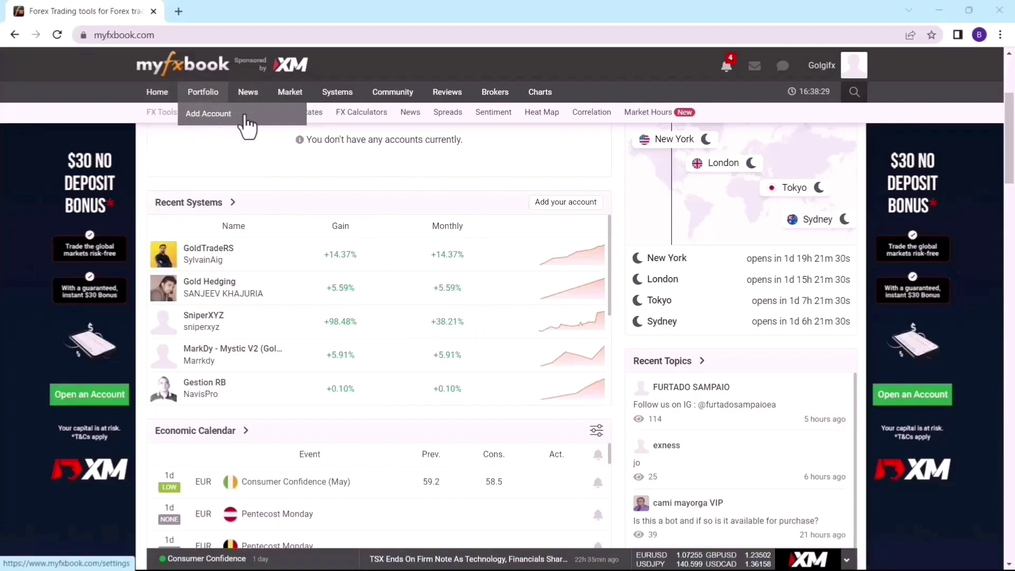
left_click(214, 117)
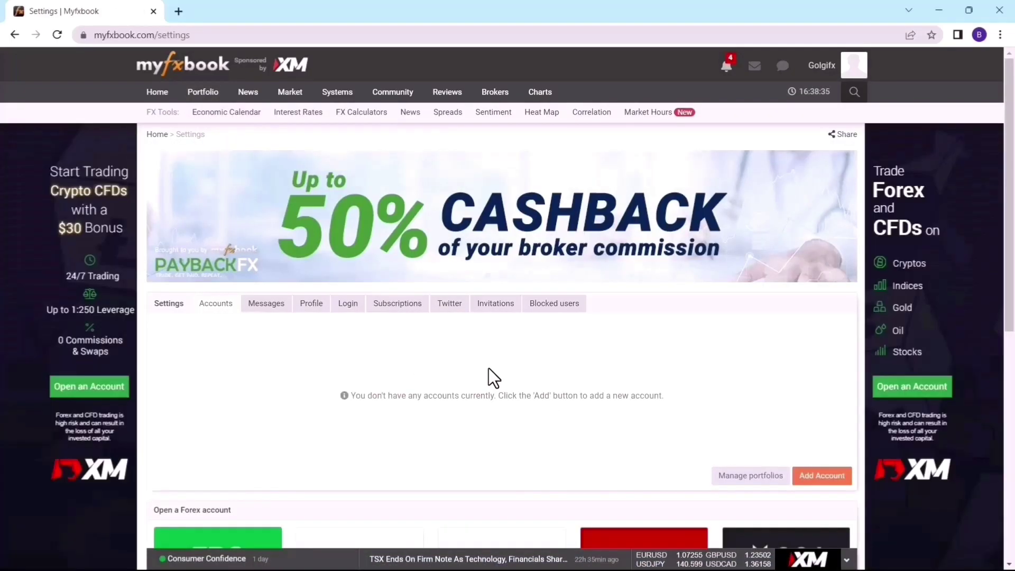
scroll(471, 365, "down", 2)
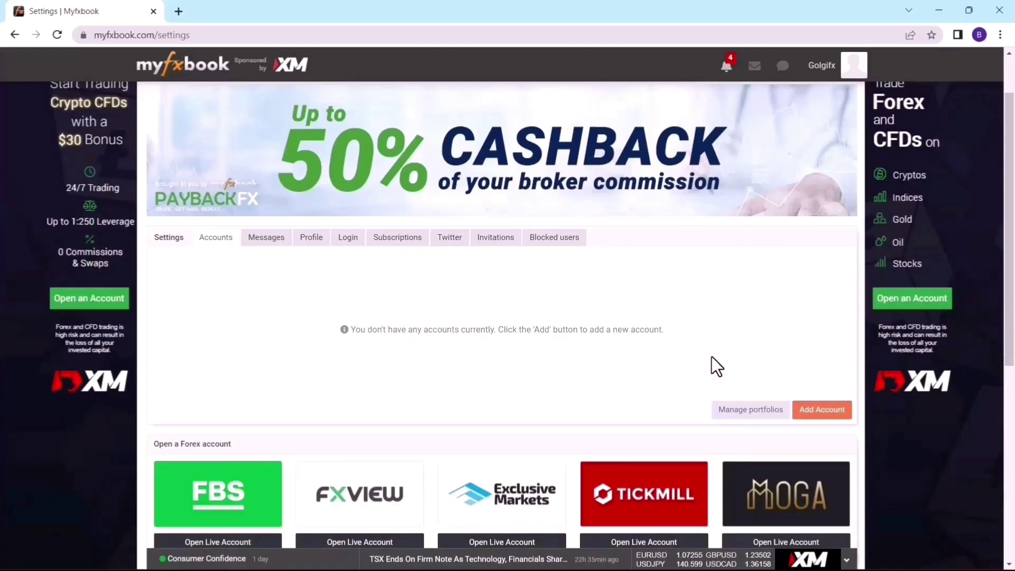
left_click(828, 414)
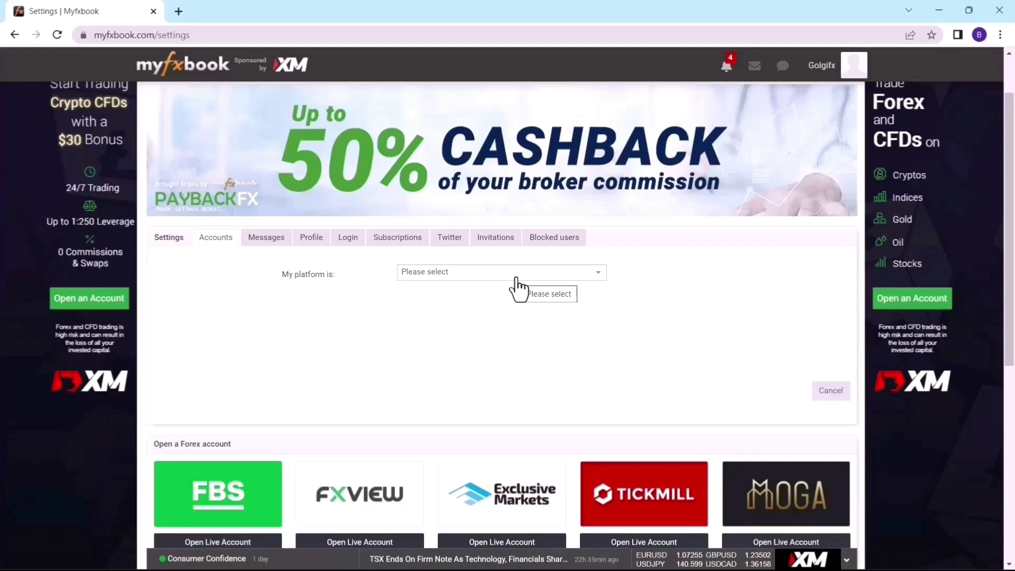
Choose MetaTrader 5 (Auto Update) as the platform so the account fields load.
left_click(478, 278)
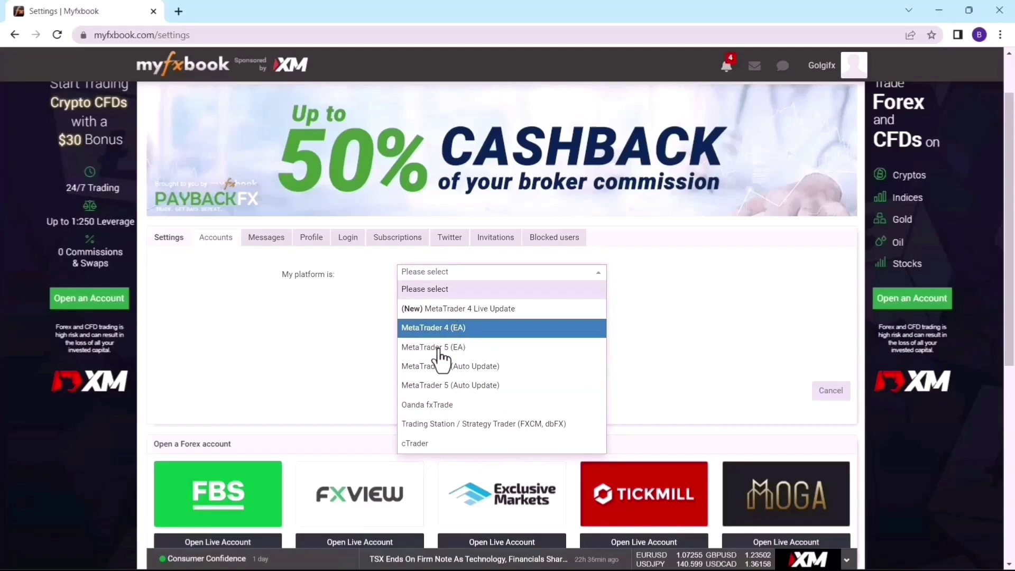
left_click(496, 392)
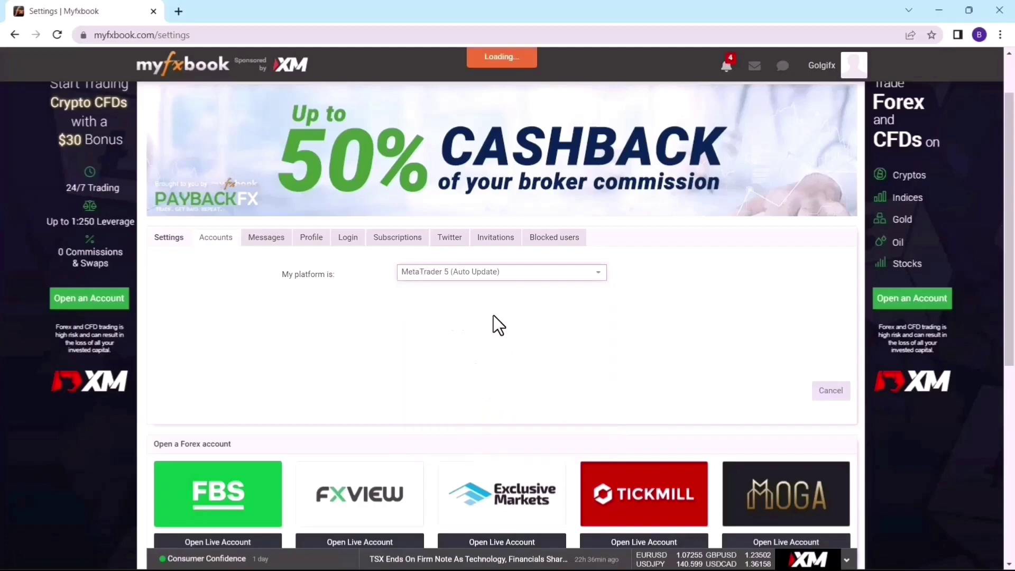
scroll(452, 433, "down", 3)
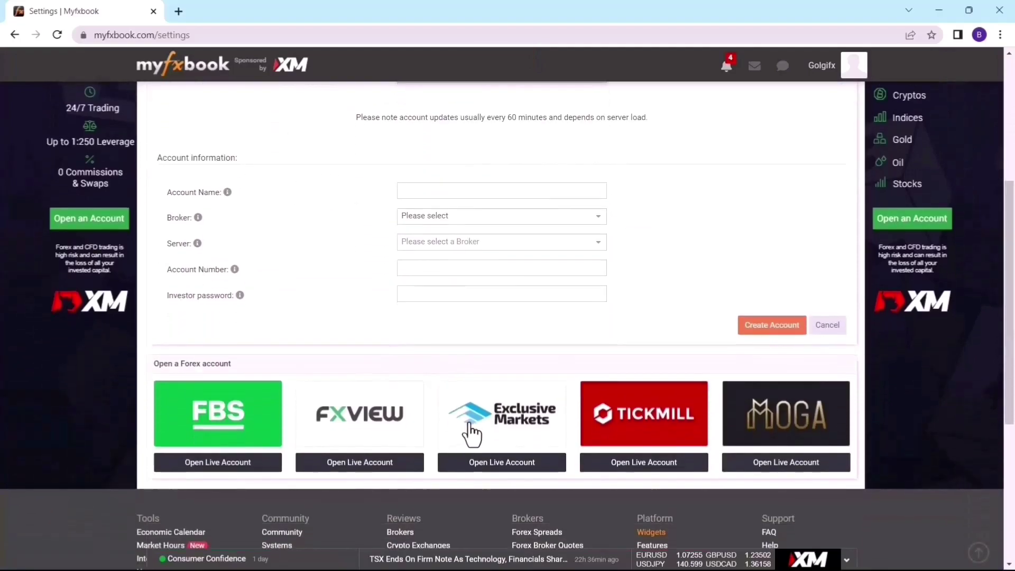
scroll(468, 431, "up", 2)
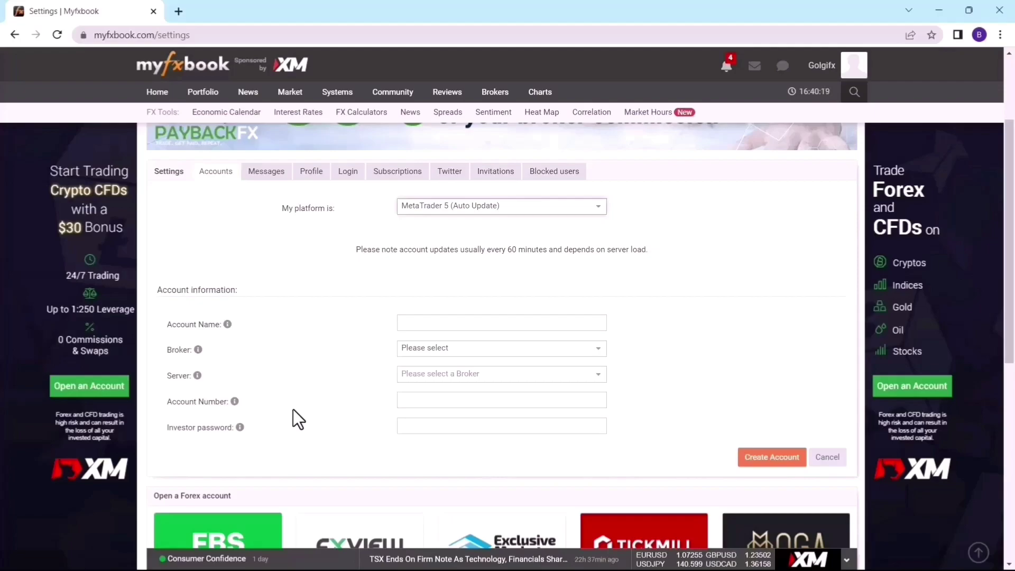
key("super")
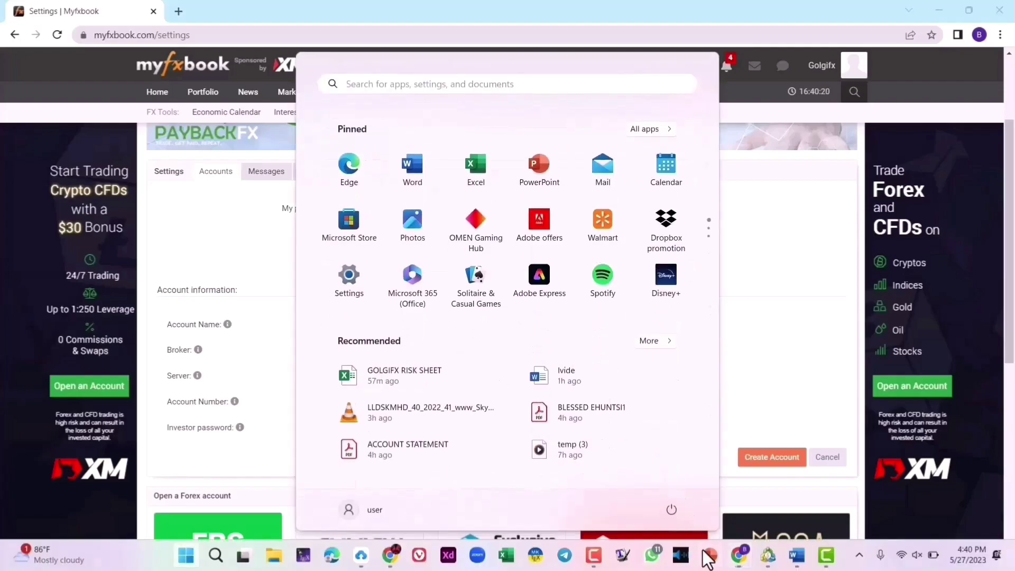
In MetaTrader 5, choose Open an Account on the MetaQuotes-Demo server.
left_click(771, 559)
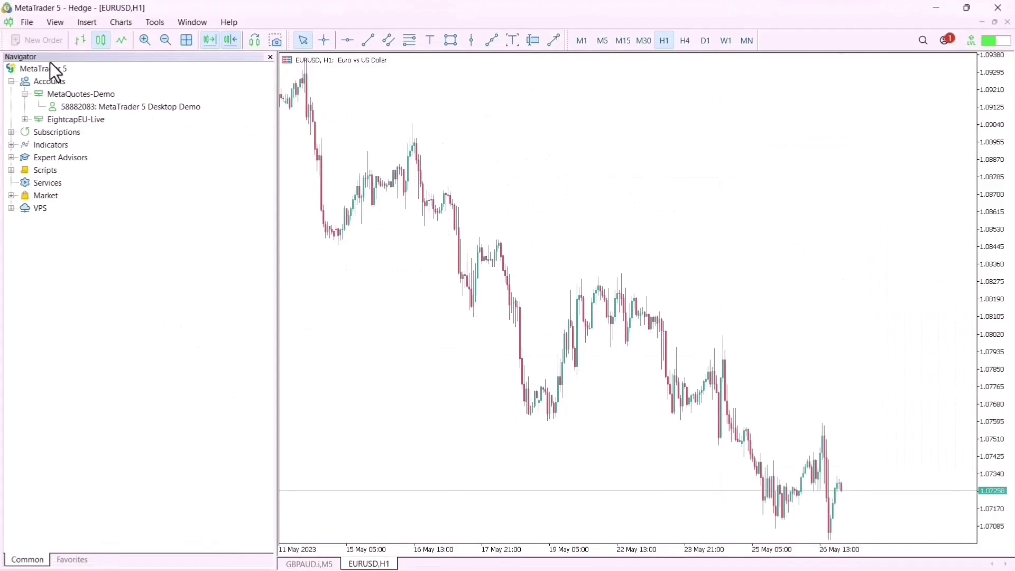
left_click(63, 96)
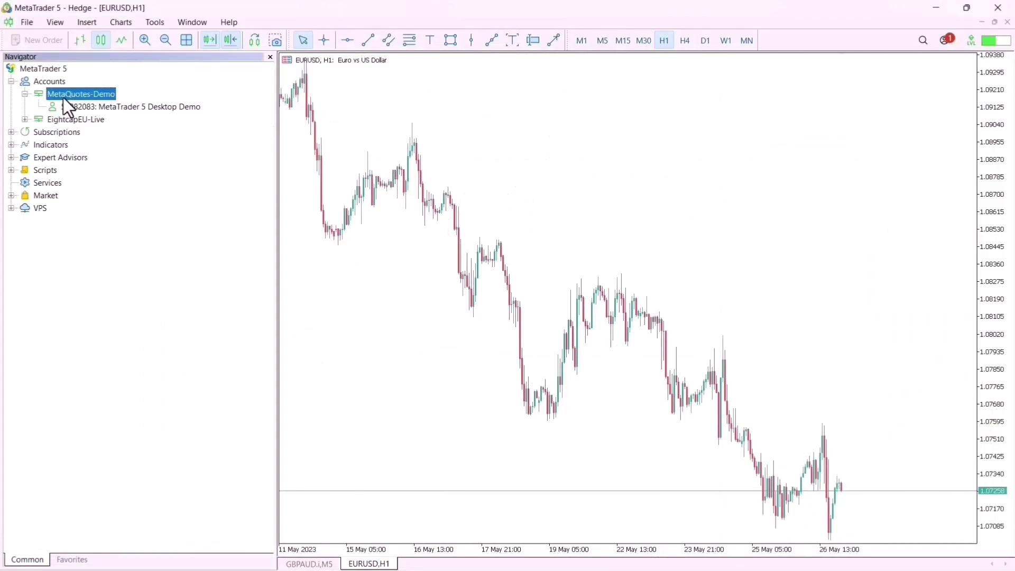
right_click(62, 98)
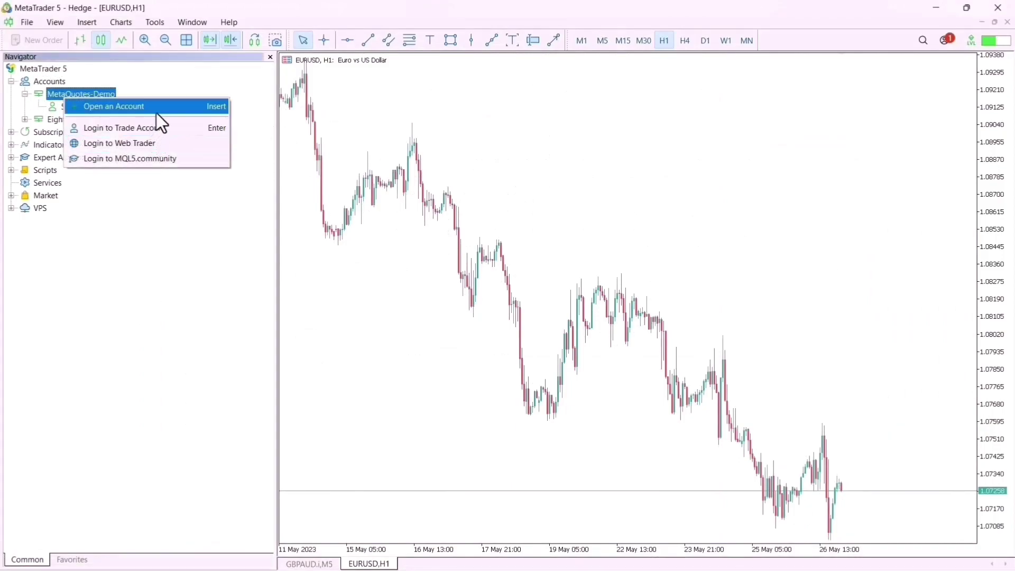
left_click(126, 106)
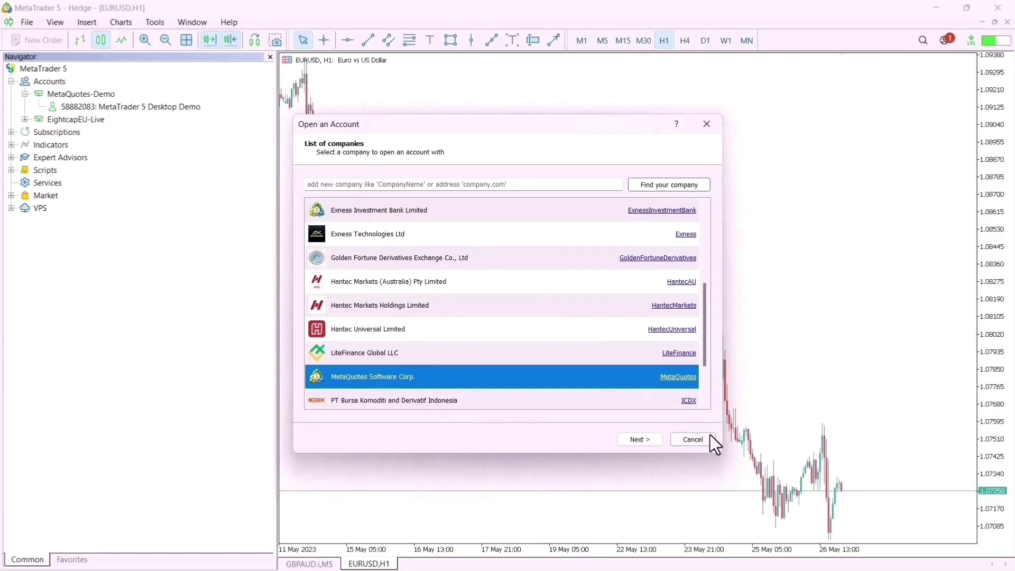
Register a demo account with MetaQuotes Software Corp., agreeing to the terms.
left_click(639, 439)
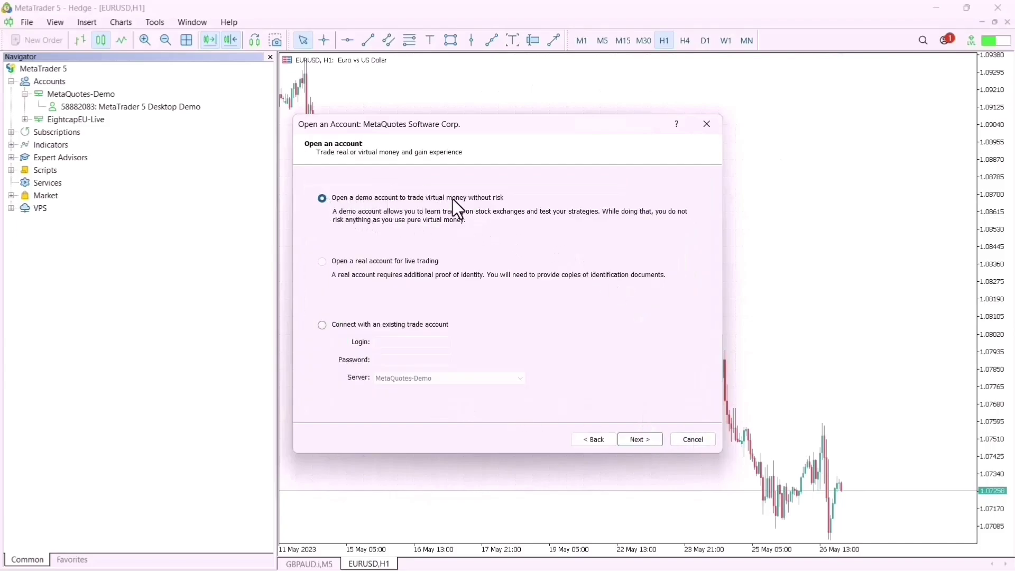
left_click(649, 436)
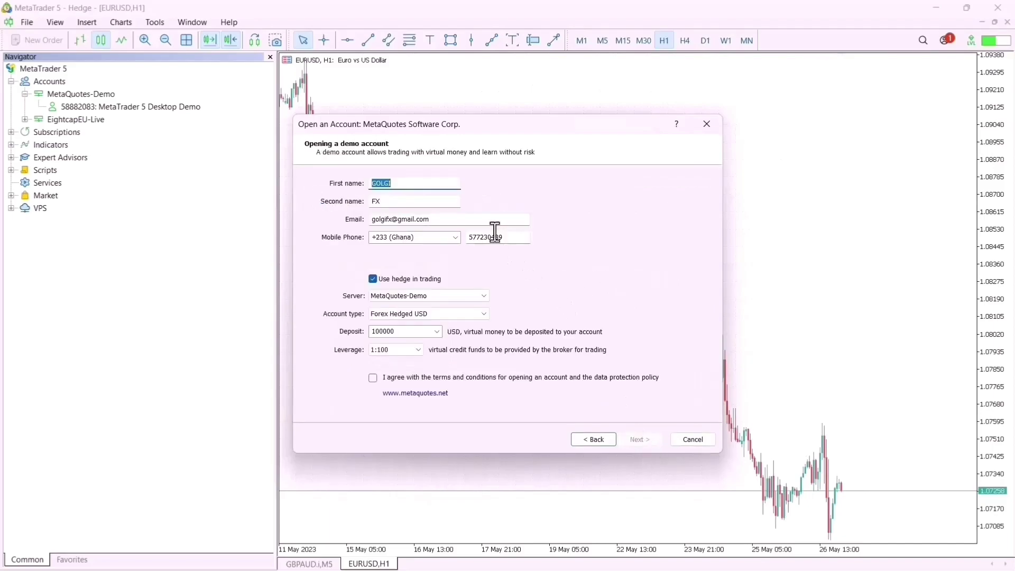
left_click(372, 377)
left_click(638, 440)
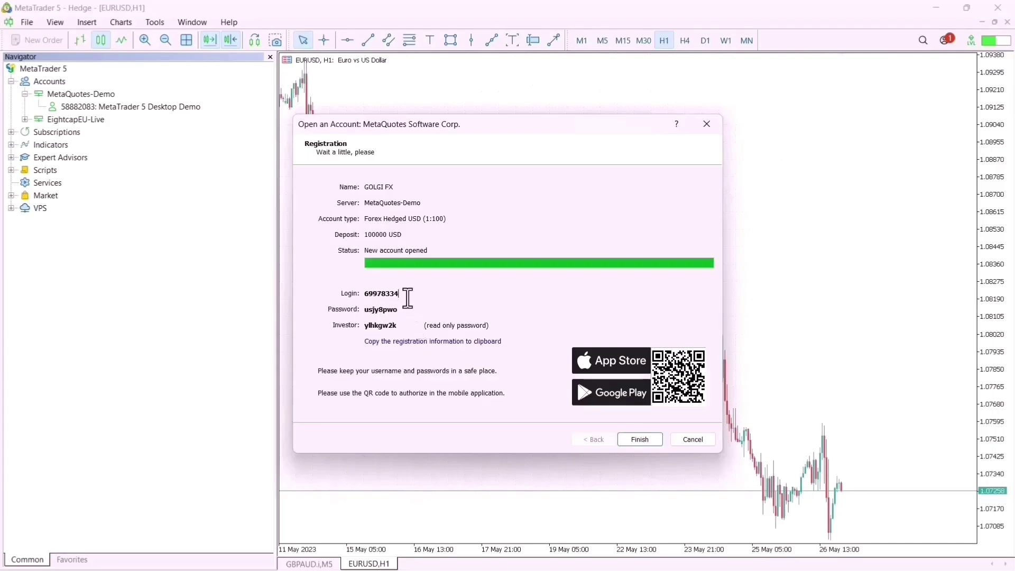
Copy the new account's login number from MetaTrader 5 into Word after Id.
left_click_drag(407, 294, 365, 295)
right_click(372, 297)
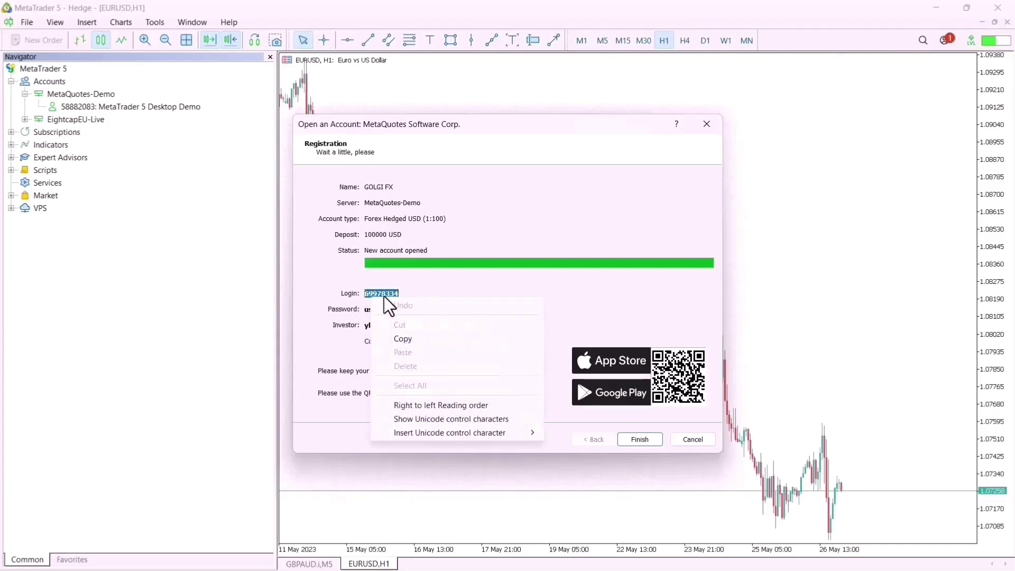
left_click(417, 341)
key("super")
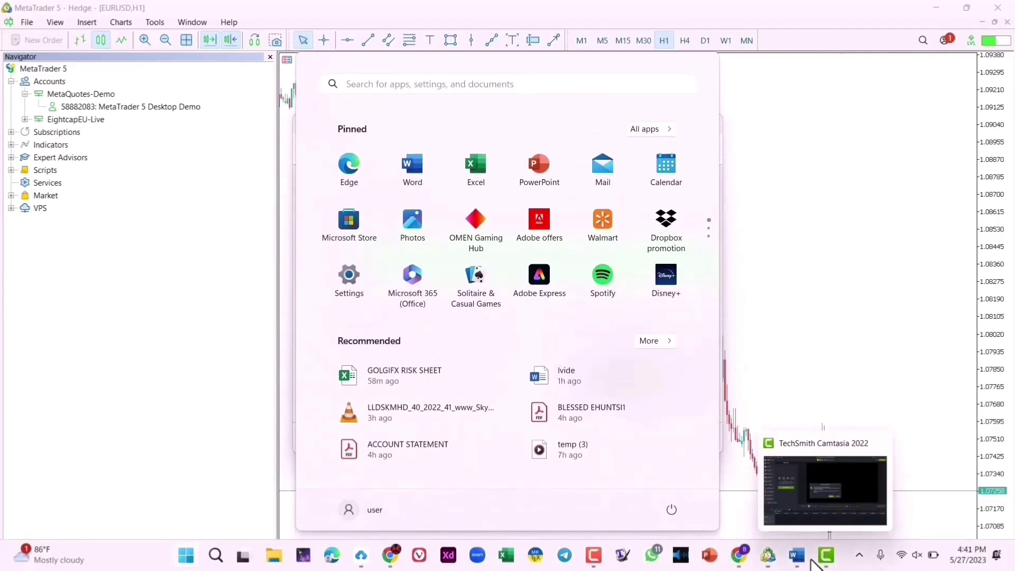
left_click(796, 555)
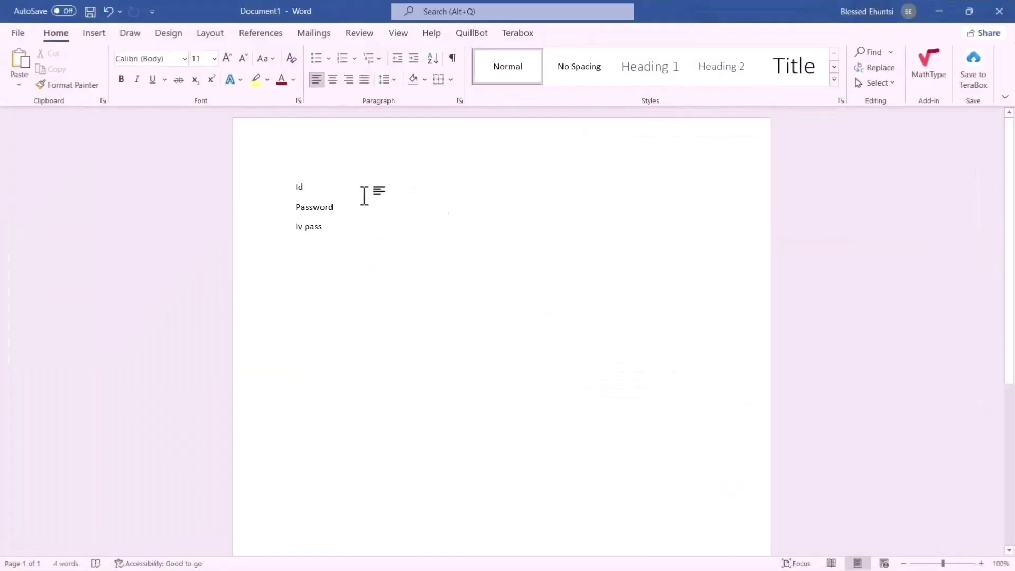
right_click(330, 190)
left_click(359, 258)
Copy the account password from MetaTrader 5 into Word after Password.
key("super")
left_click(767, 555)
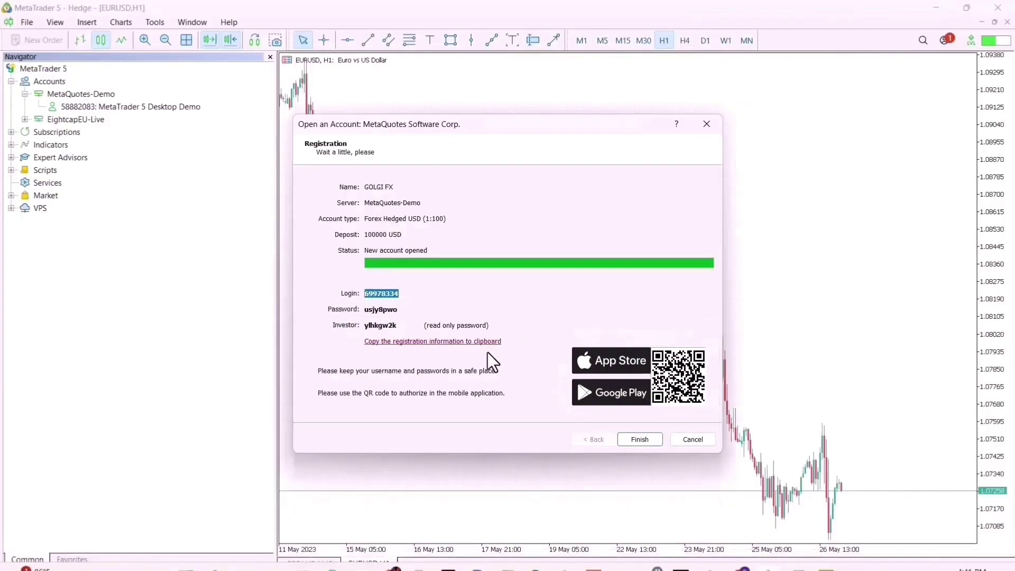
double_click(381, 310)
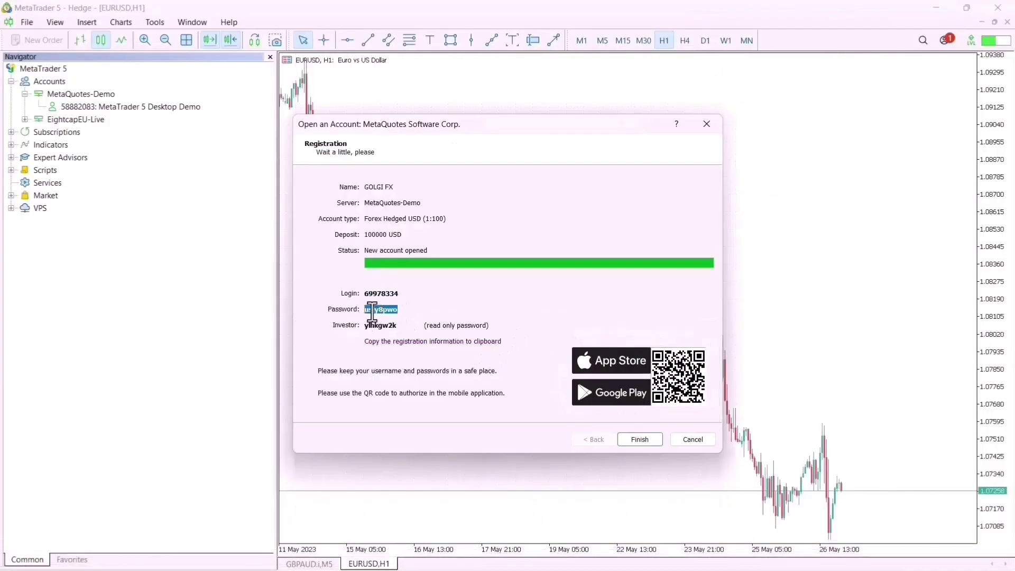
right_click(382, 311)
left_click(408, 345)
key("super")
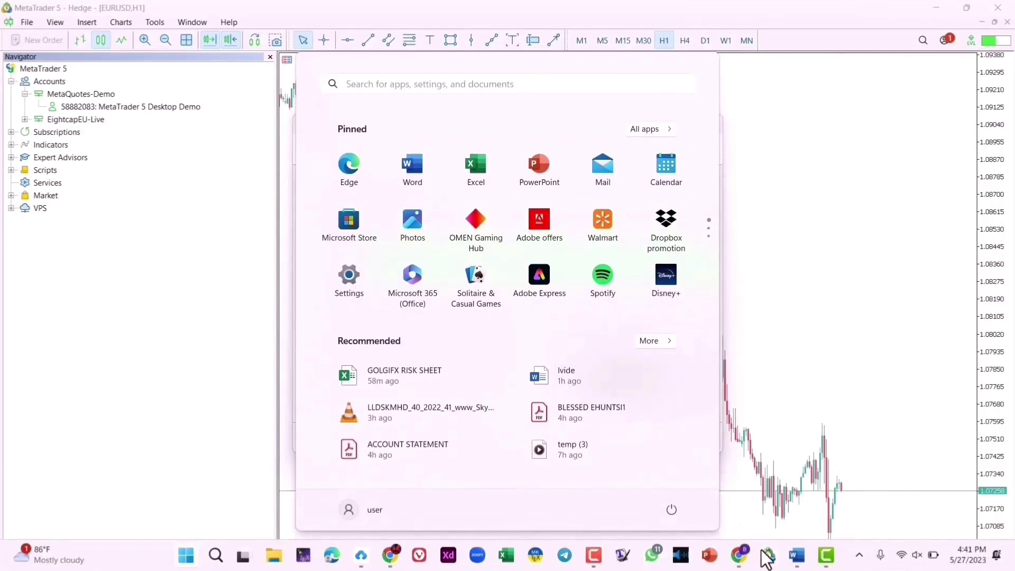
left_click(797, 555)
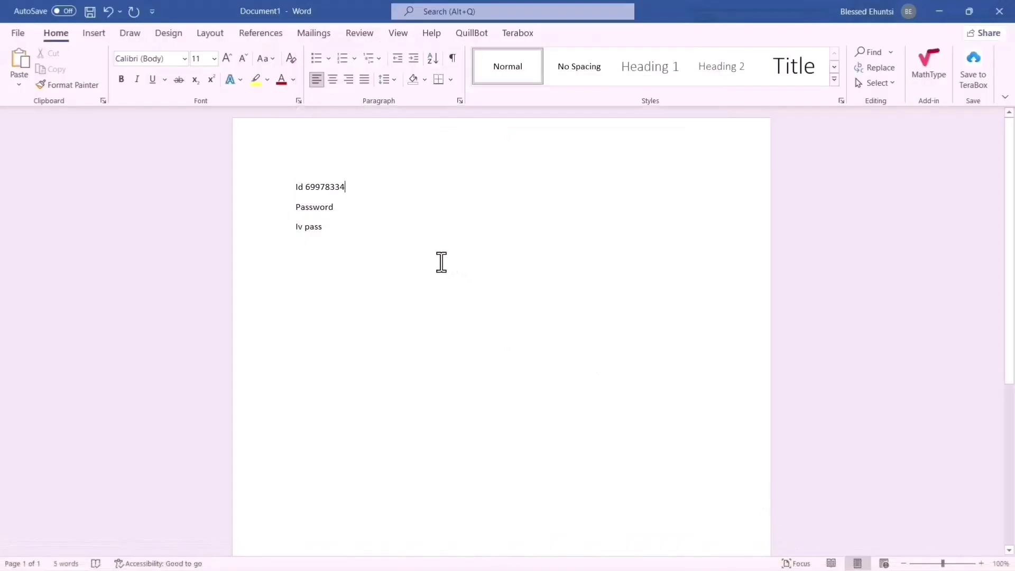
right_click(343, 211)
left_click(369, 275)
Copy the investor password from MetaTrader 5 into Word after the Iv pass label.
key("super")
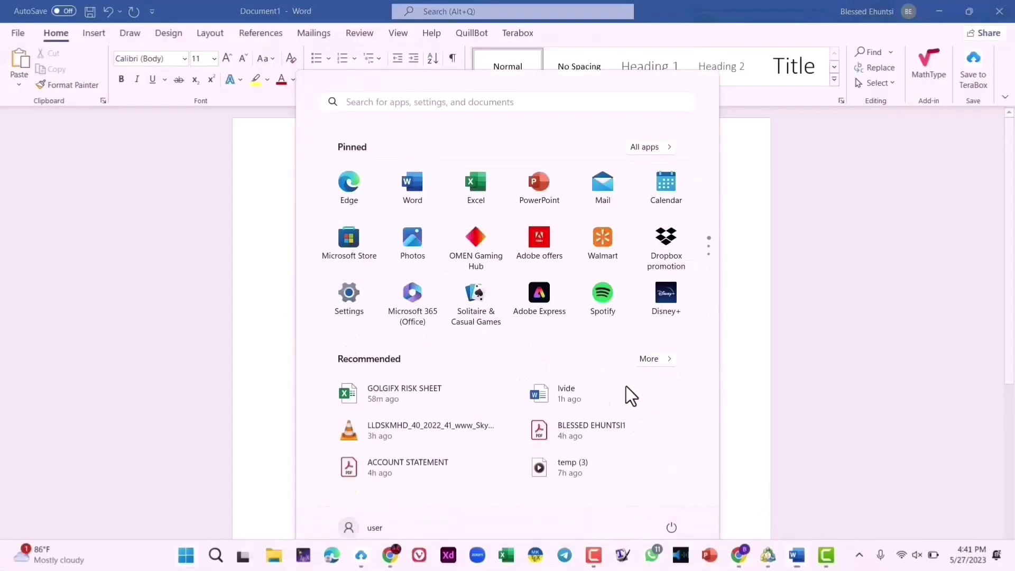
key("alt+Tab")
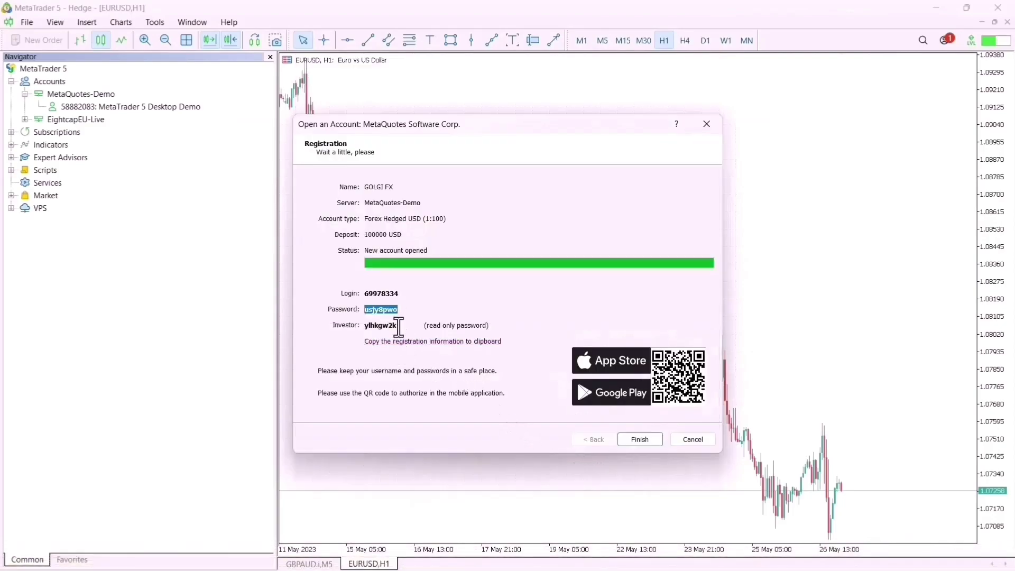
left_click_drag(398, 326, 365, 326)
right_click(365, 326)
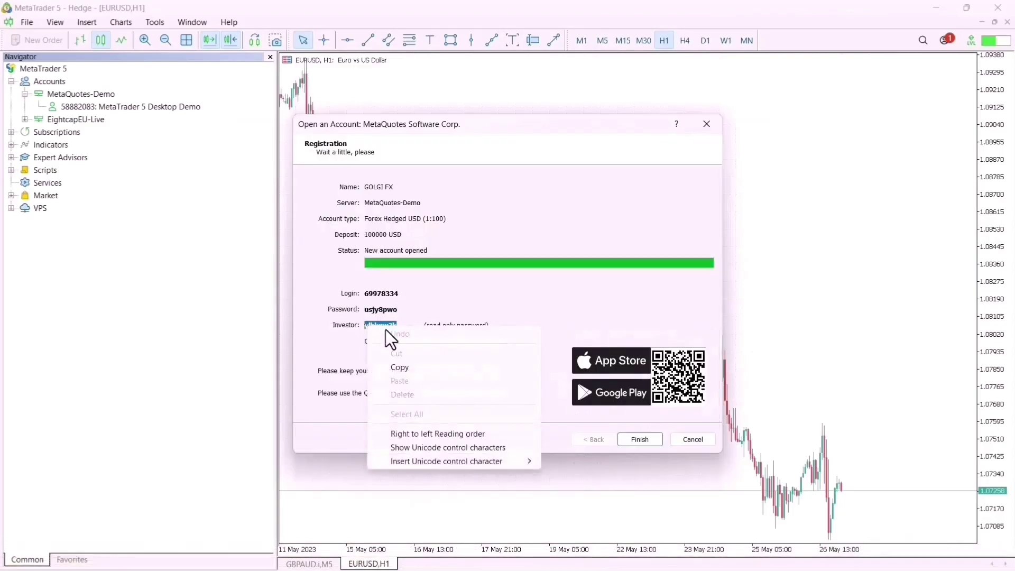
left_click(414, 364)
key("super")
left_click(797, 560)
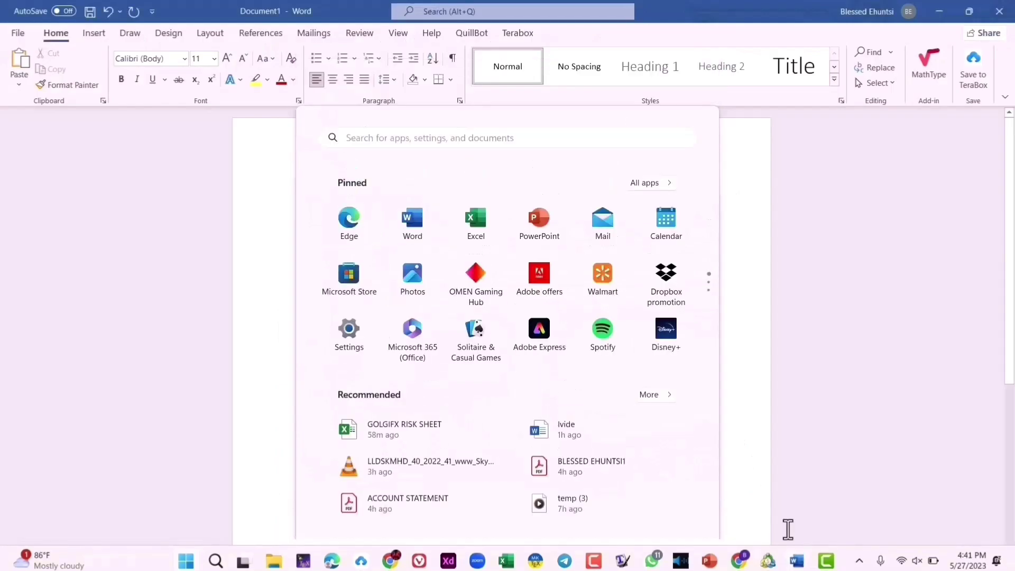
left_click(788, 529)
right_click(335, 228)
left_click(372, 296)
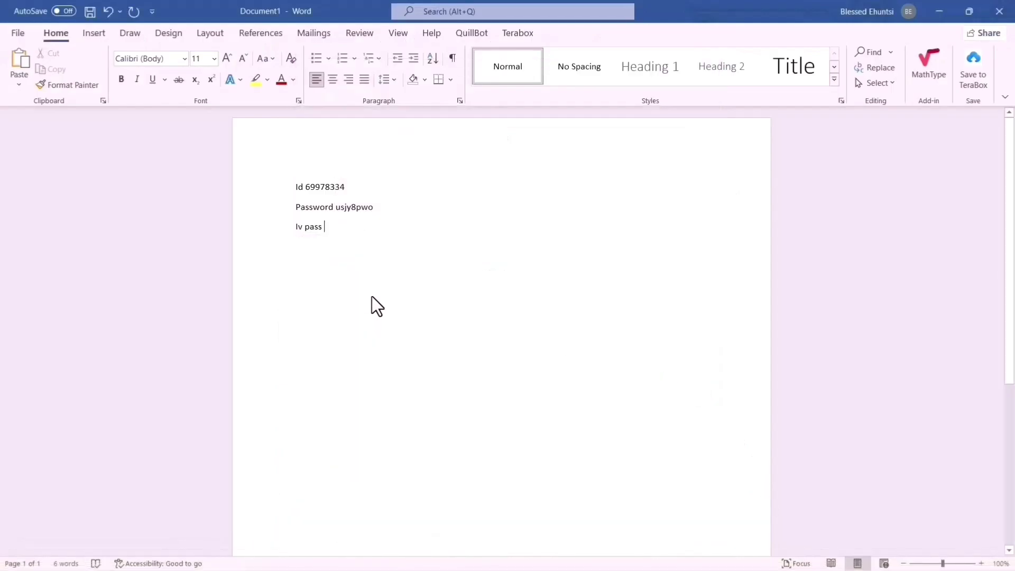
key("super")
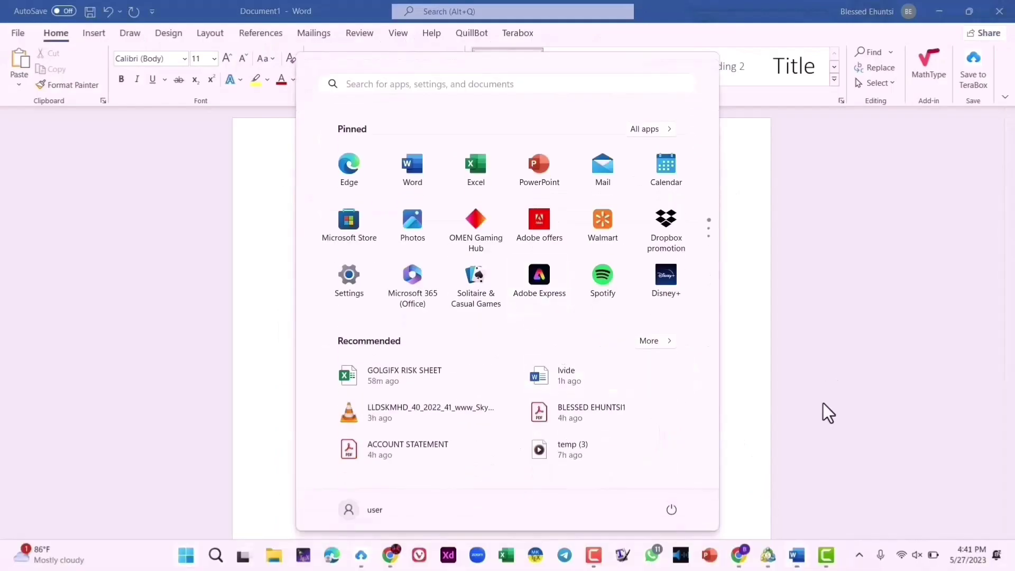
Finish the Open an Account dialog in MetaTrader 5 and return to Myfxbook in Chrome.
left_click(767, 549)
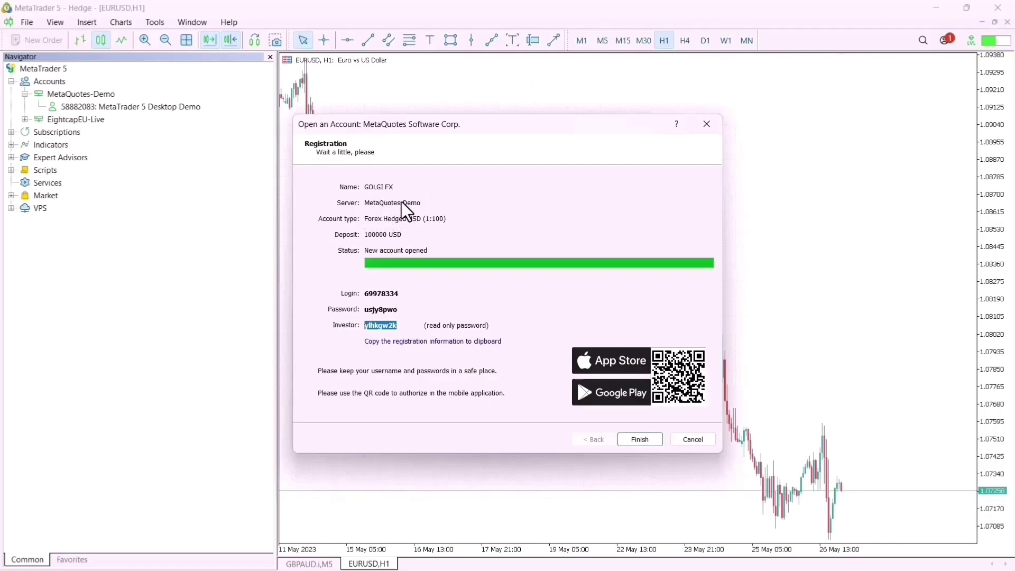
key("super")
left_click(756, 211)
left_click(649, 439)
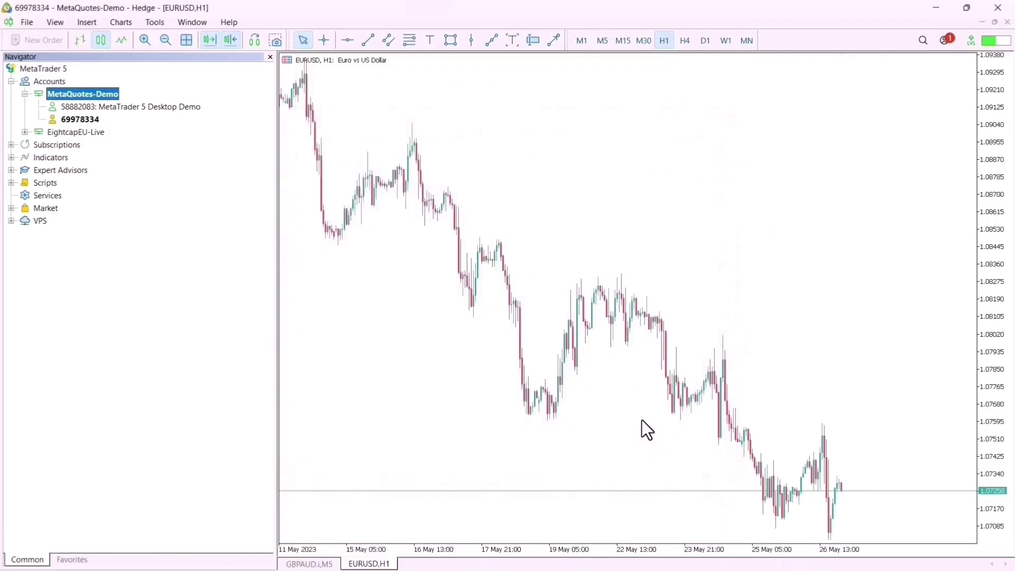
left_click(748, 560)
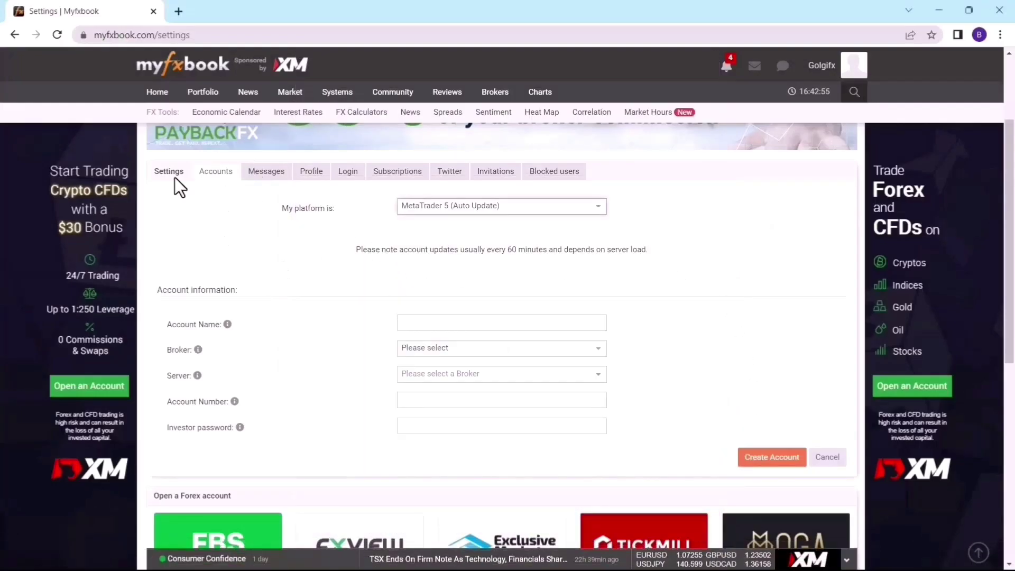
Enter GOLGI FX as the Myfxbook account name, then bring MetaTrader 5 forward.
left_click(459, 326)
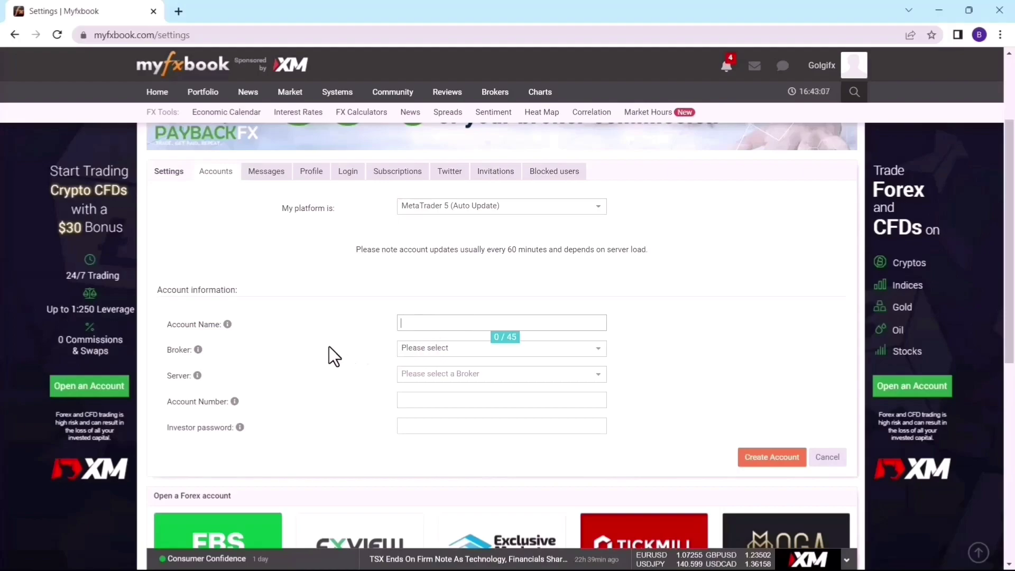
type("golgi")
key("BackSpace")
key("BackSpace")
key("BackSpace")
key("BackSpace")
type("GOLGI FX")
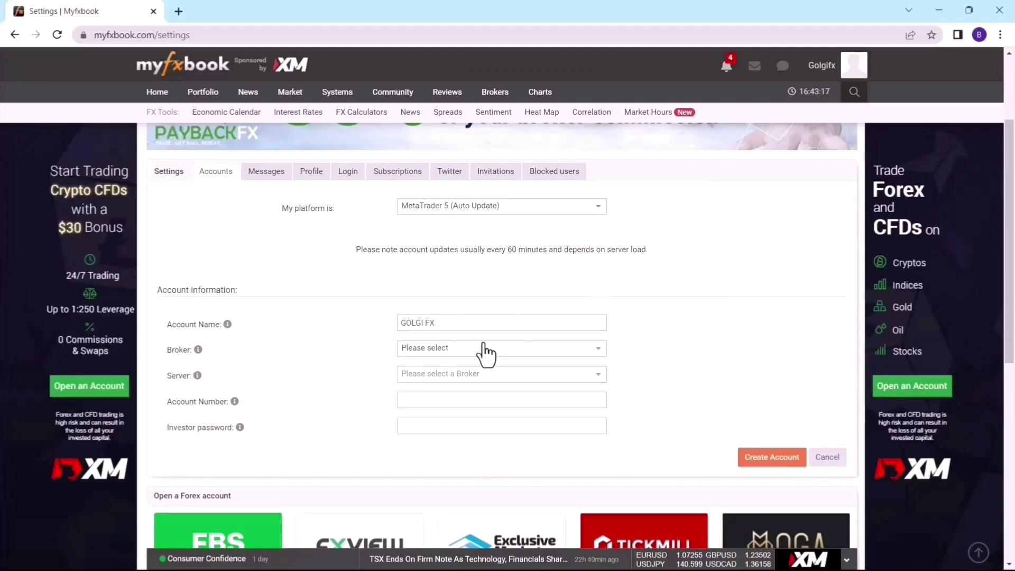
key("super")
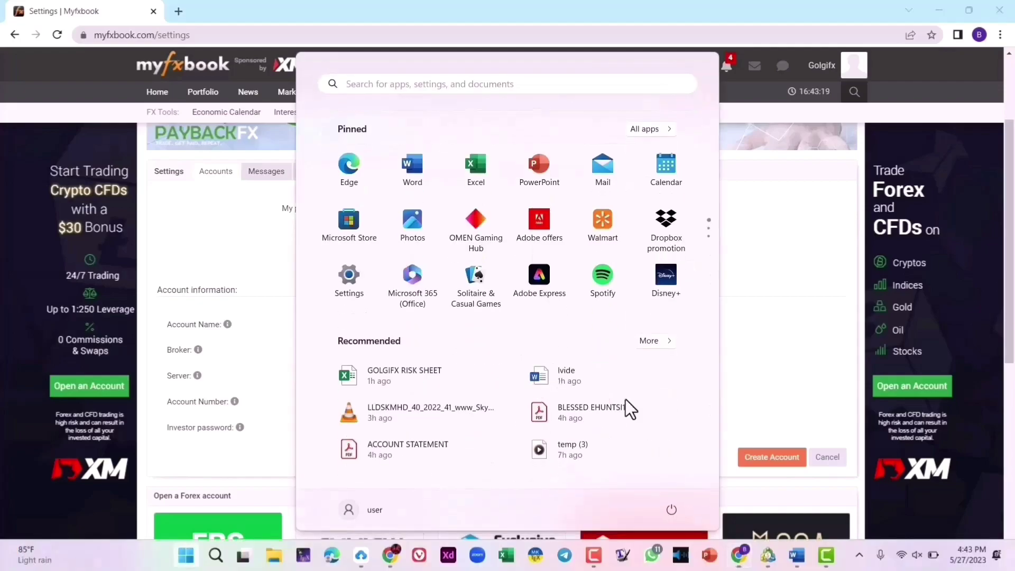
left_click(769, 560)
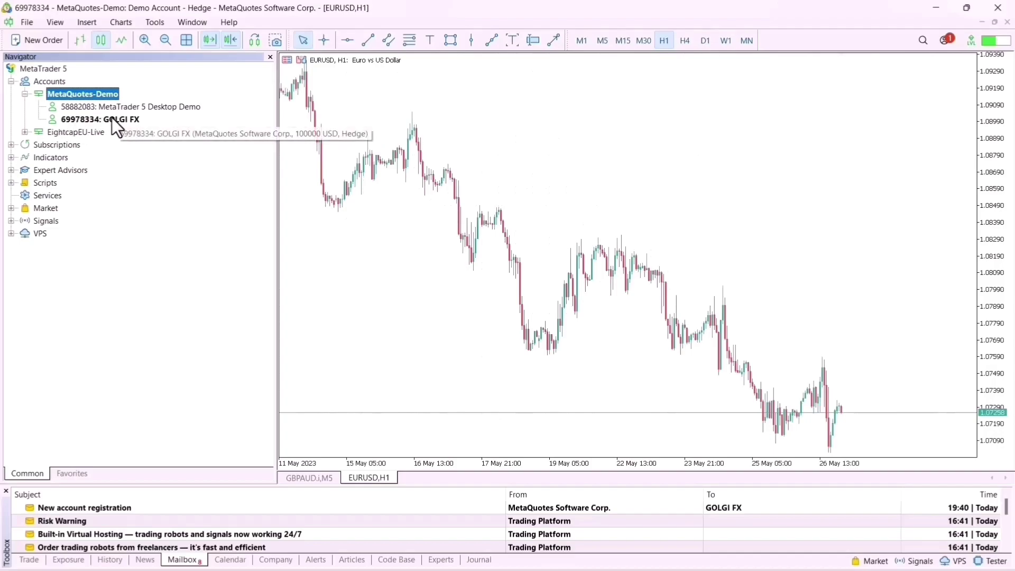
Pick broker MetaQuotes Software Corp via a 'META' search and server MetaQuotes-Demo.
key("super")
left_click(739, 555)
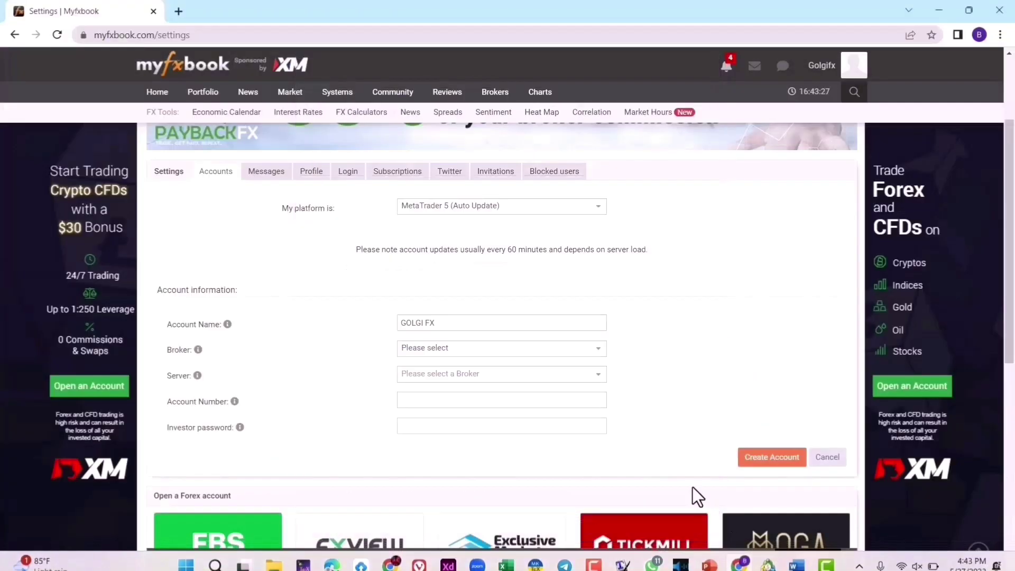
left_click(410, 350)
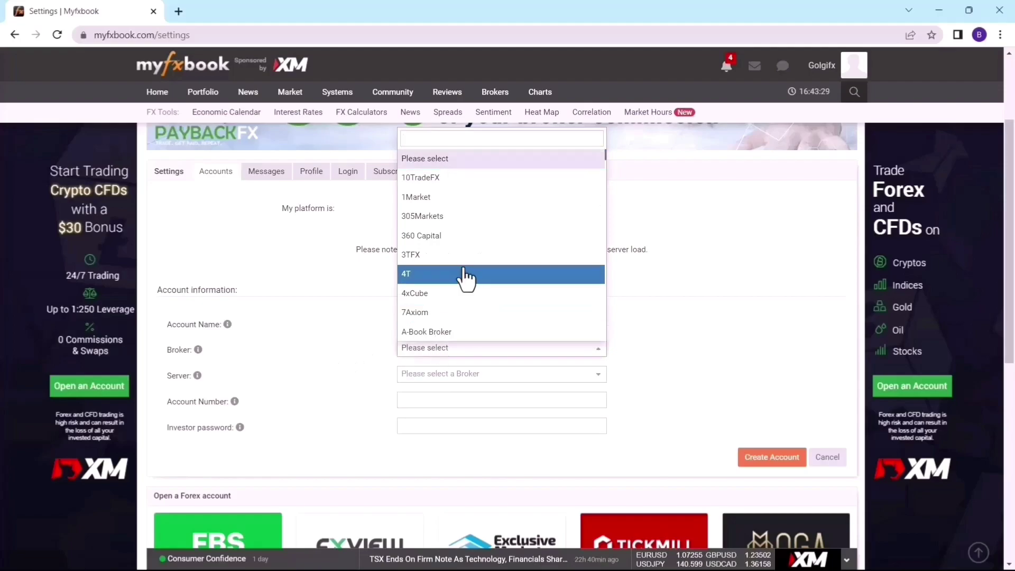
type("META")
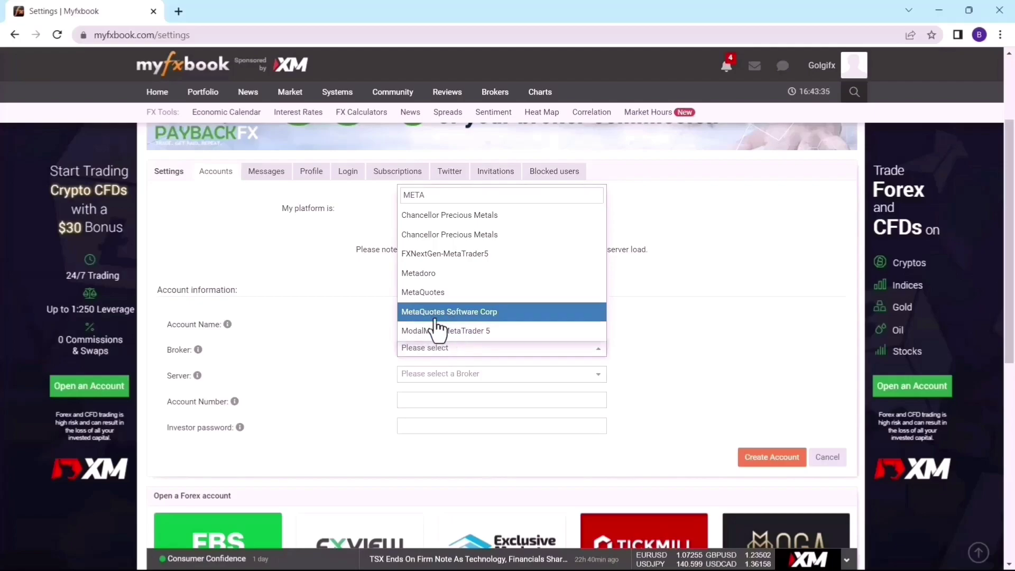
left_click(482, 313)
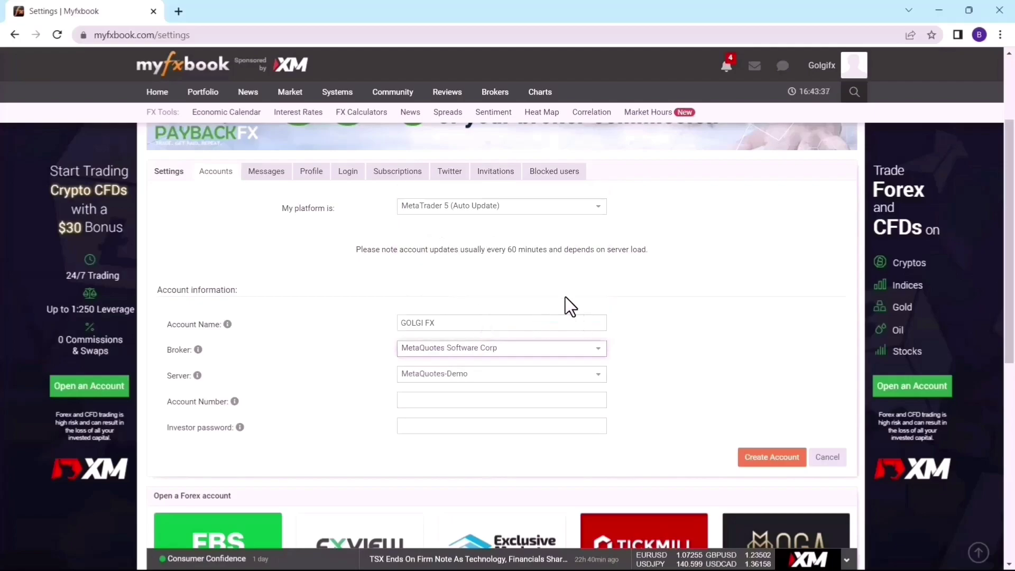
scroll(627, 369, "down", 3)
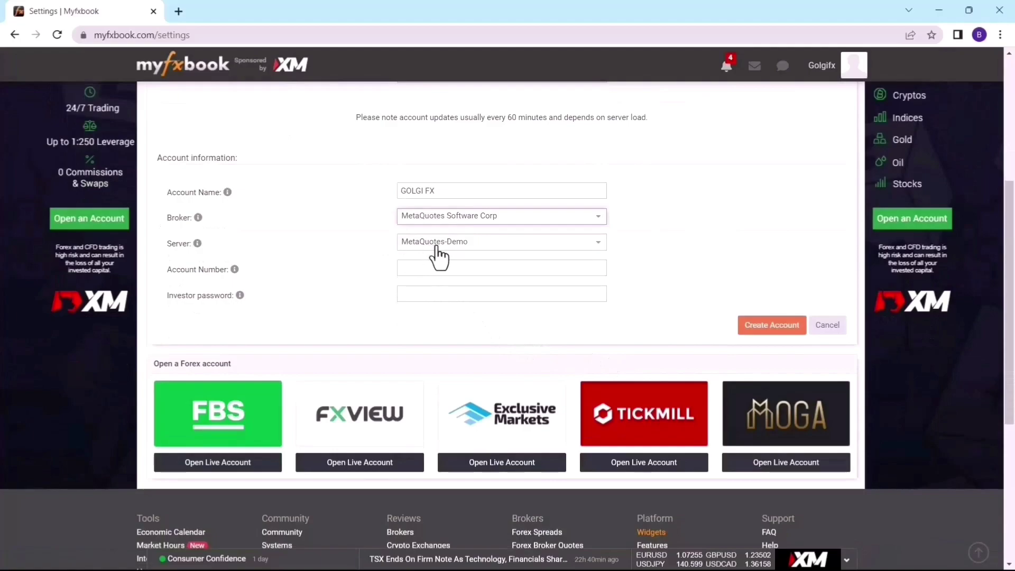
left_click(446, 258)
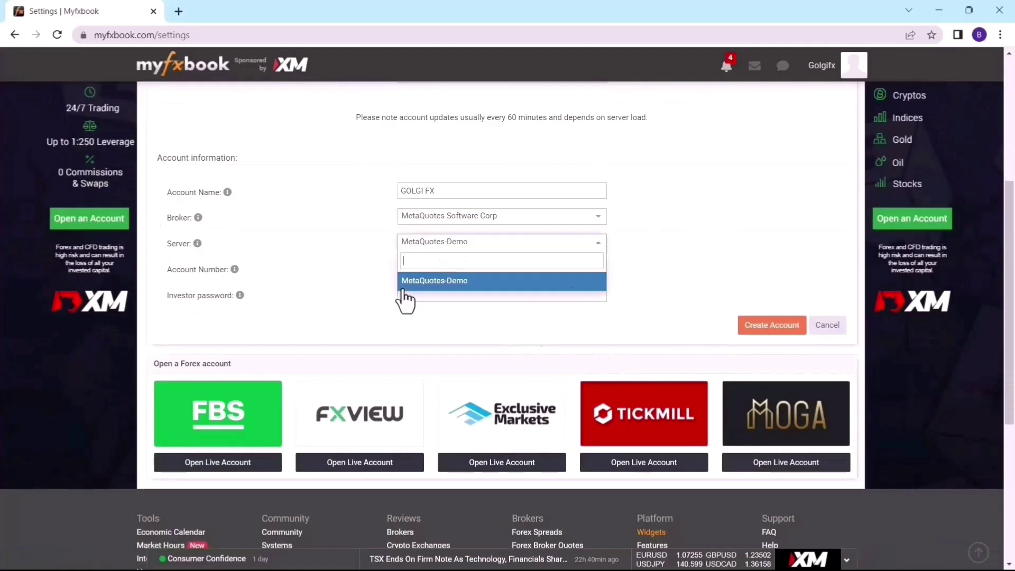
left_click(681, 271)
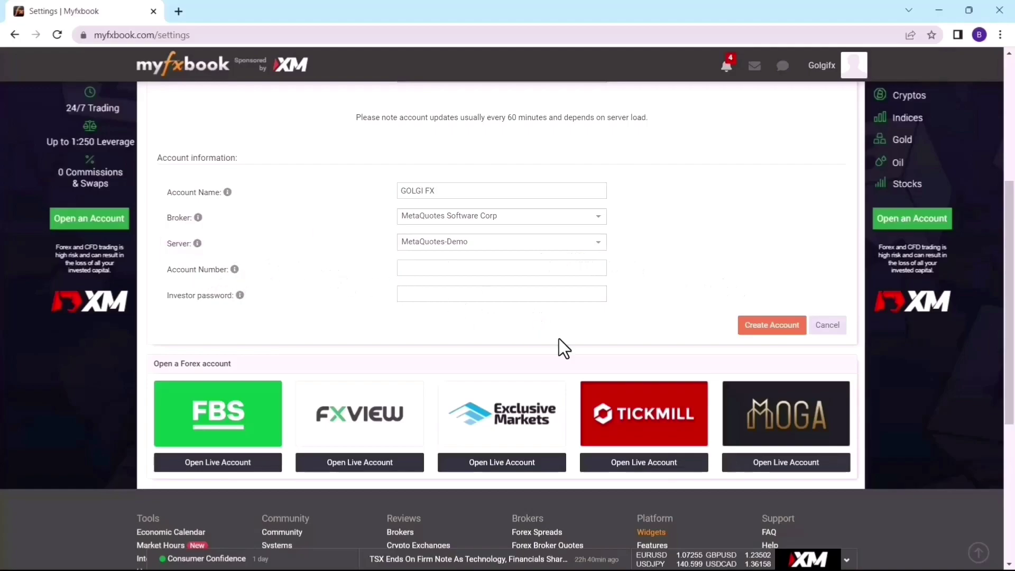
key("super")
left_click(792, 555)
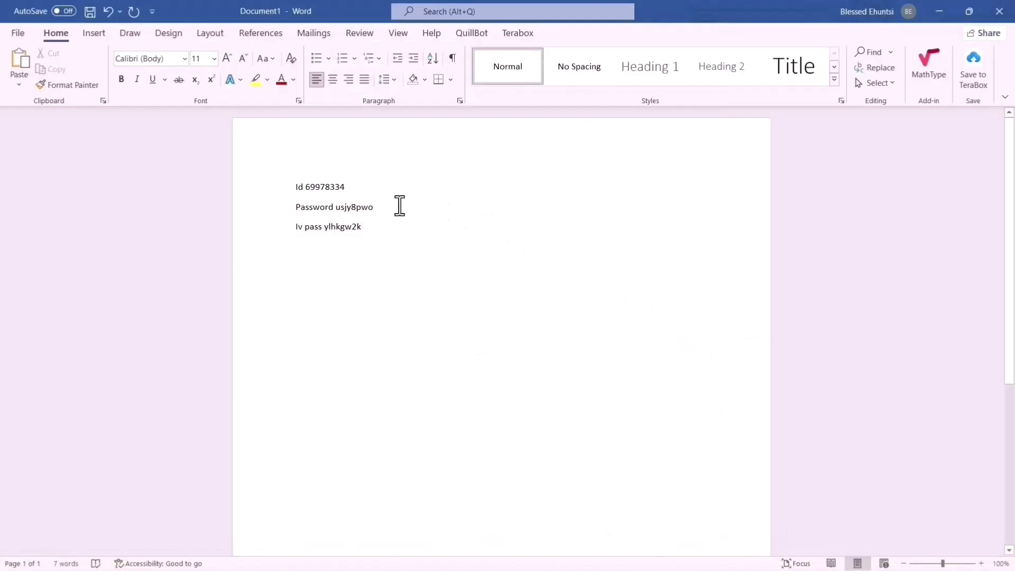
left_click_drag(346, 188, 306, 188)
right_click(312, 188)
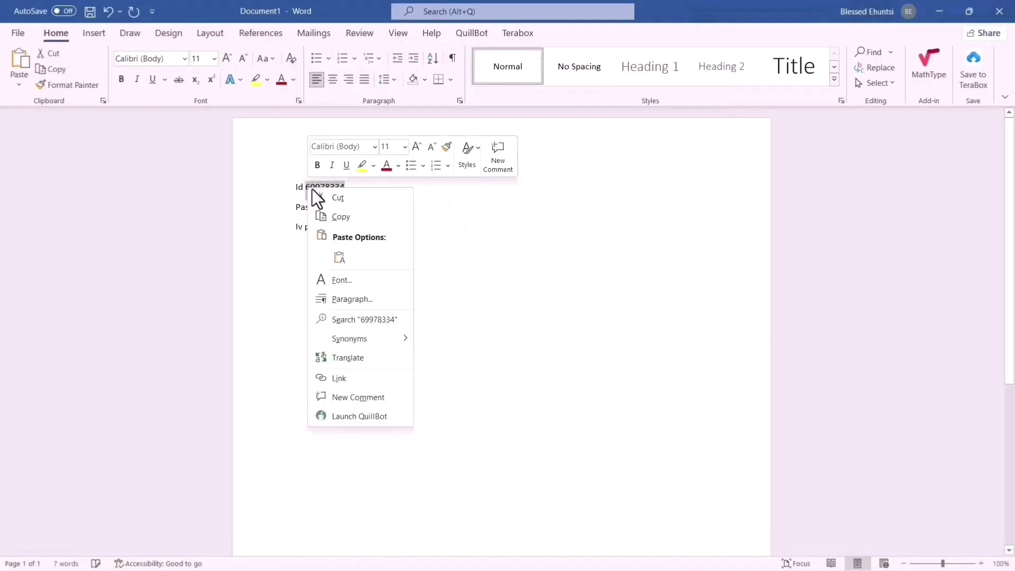
left_click(334, 217)
key("super")
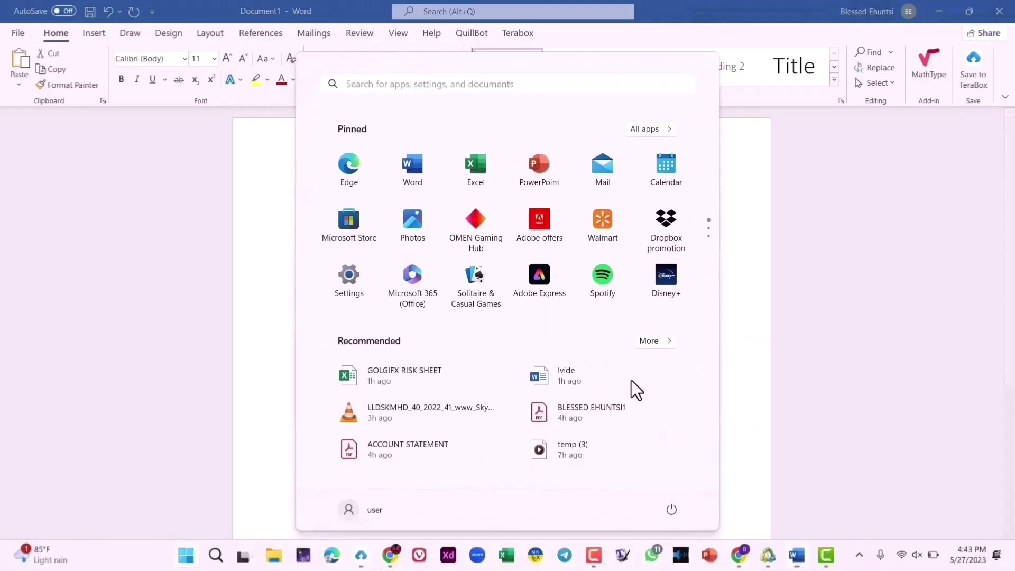
left_click(739, 560)
right_click(438, 269)
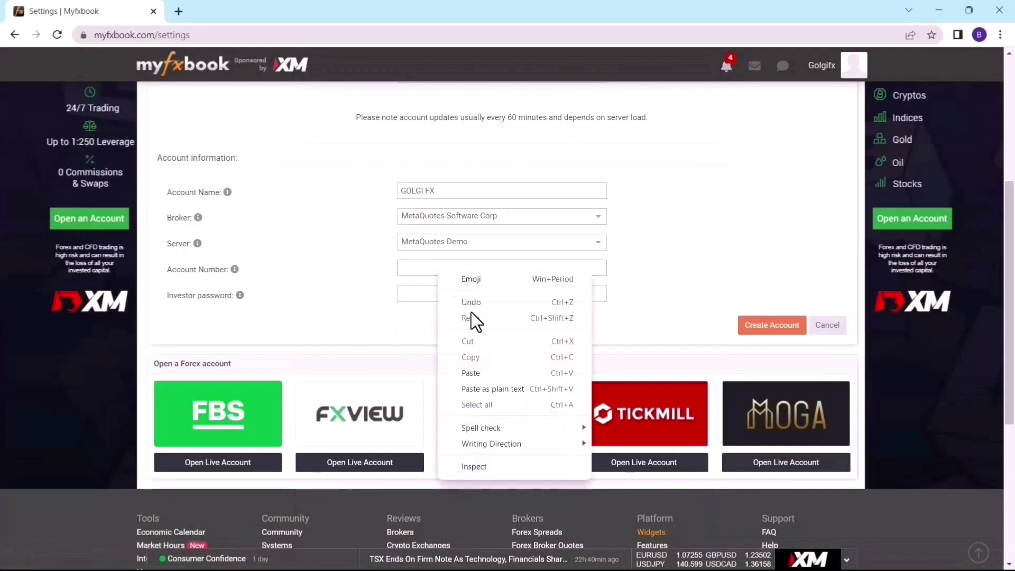
left_click(477, 371)
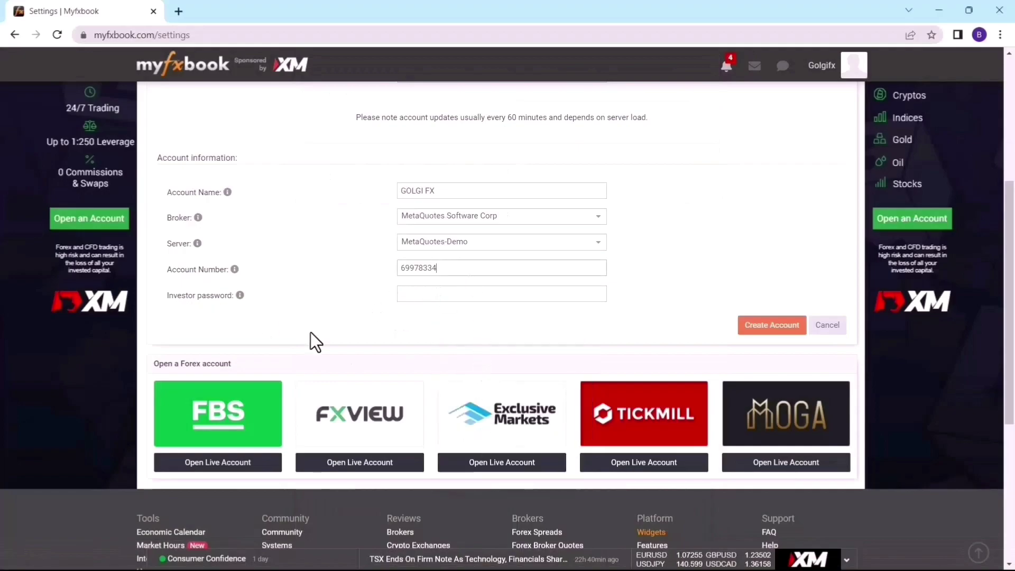
Copy the investor password from the Word notes into Myfxbook's investor password field.
key("super")
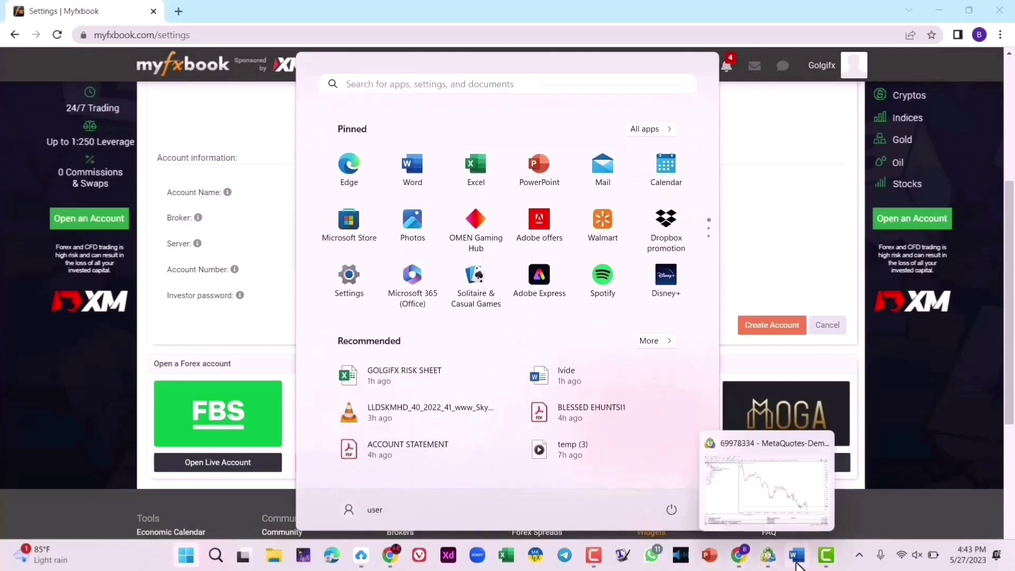
left_click(796, 556)
left_click(355, 229)
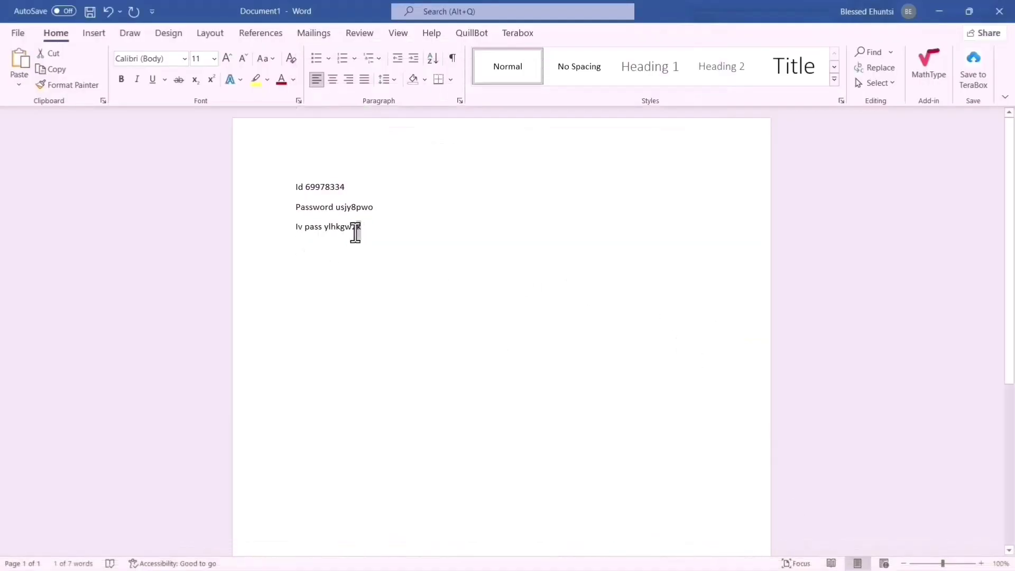
left_click_drag(355, 231, 328, 231)
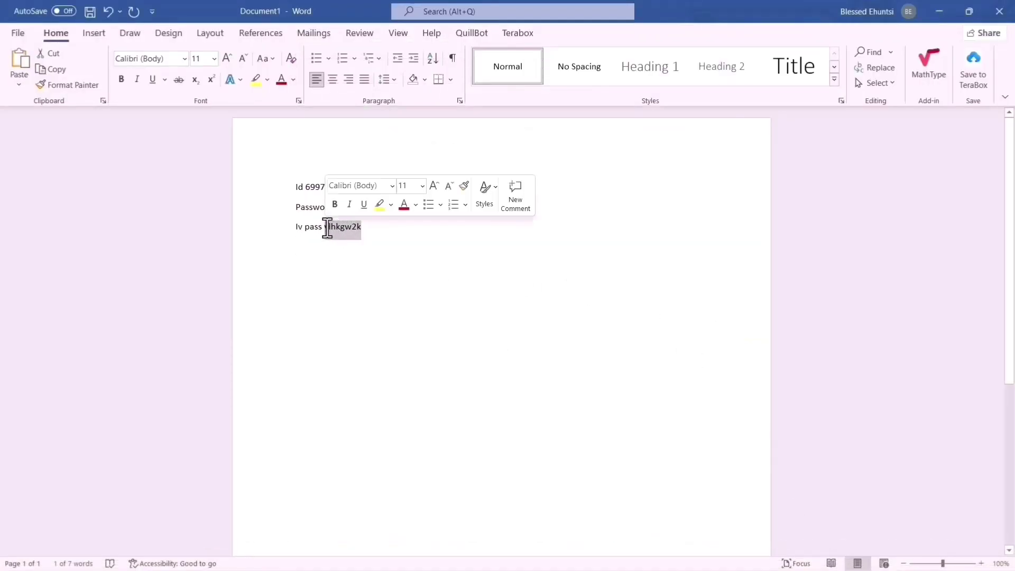
right_click(327, 229)
left_click(362, 258)
key("super")
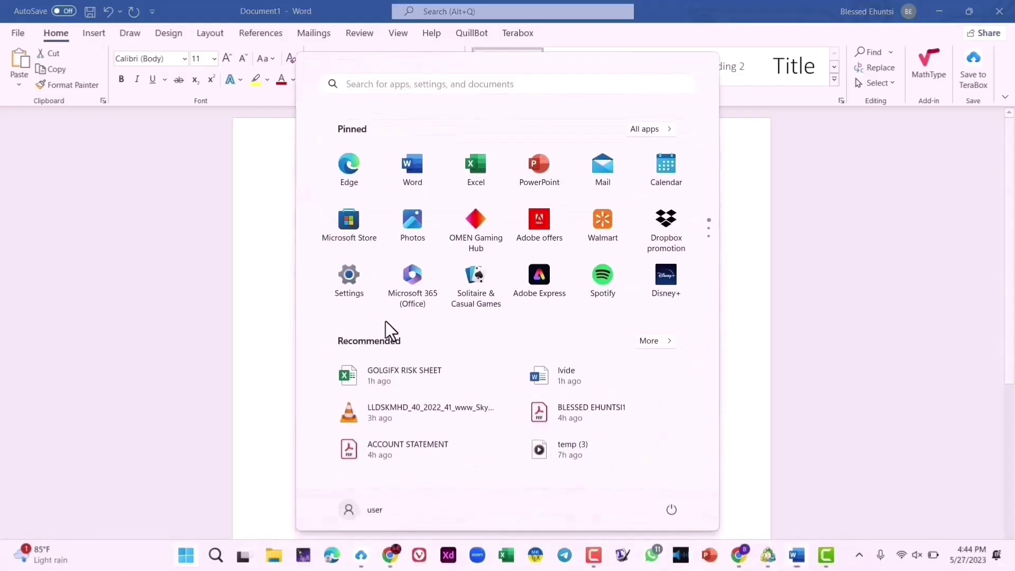
left_click(742, 563)
right_click(438, 299)
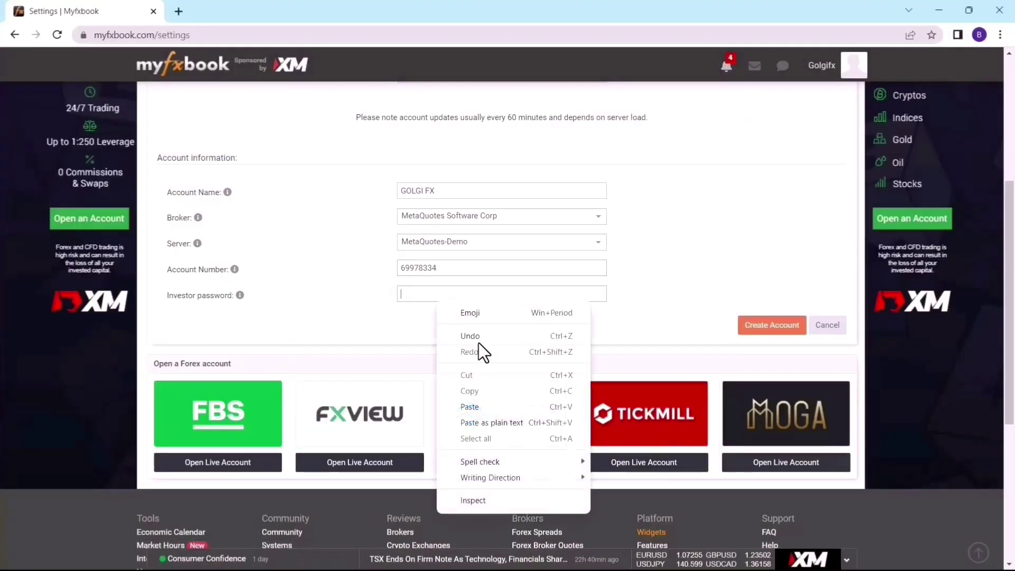
left_click(474, 411)
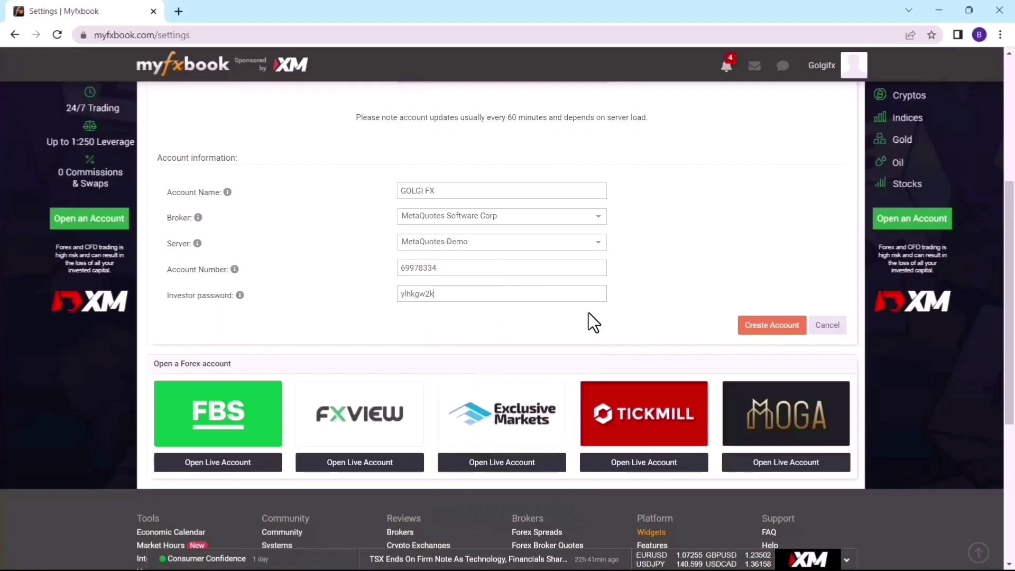
Create the GOLGI FX account and highlight the 'Accounts are private by default' note.
left_click(750, 329)
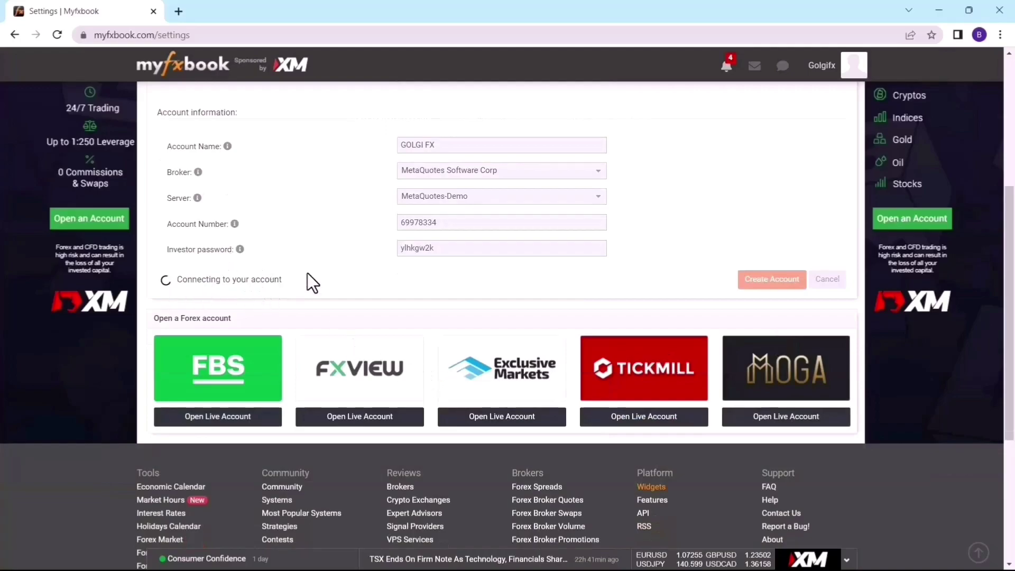
scroll(493, 430, "up", 3)
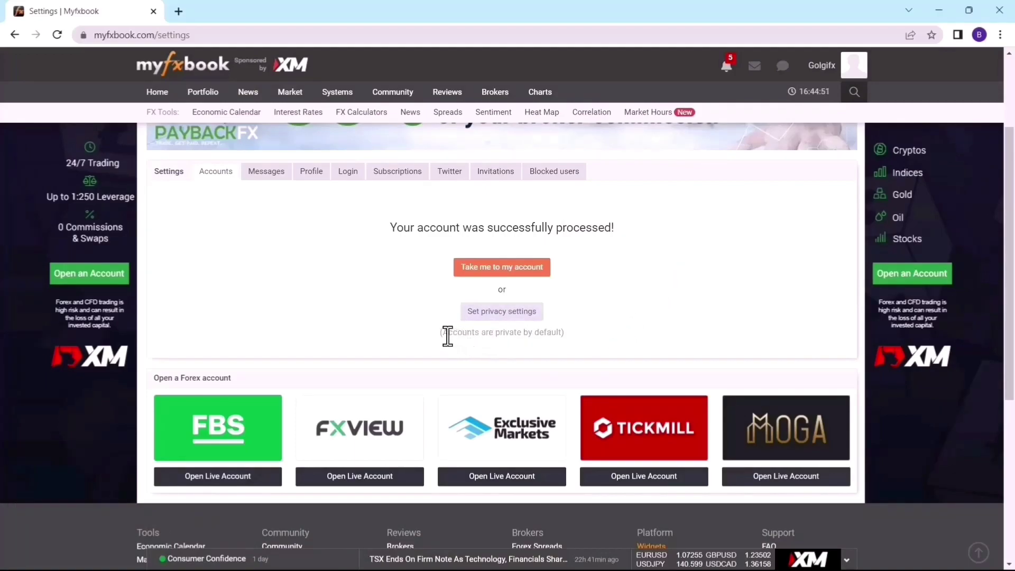
left_click_drag(446, 334, 502, 340)
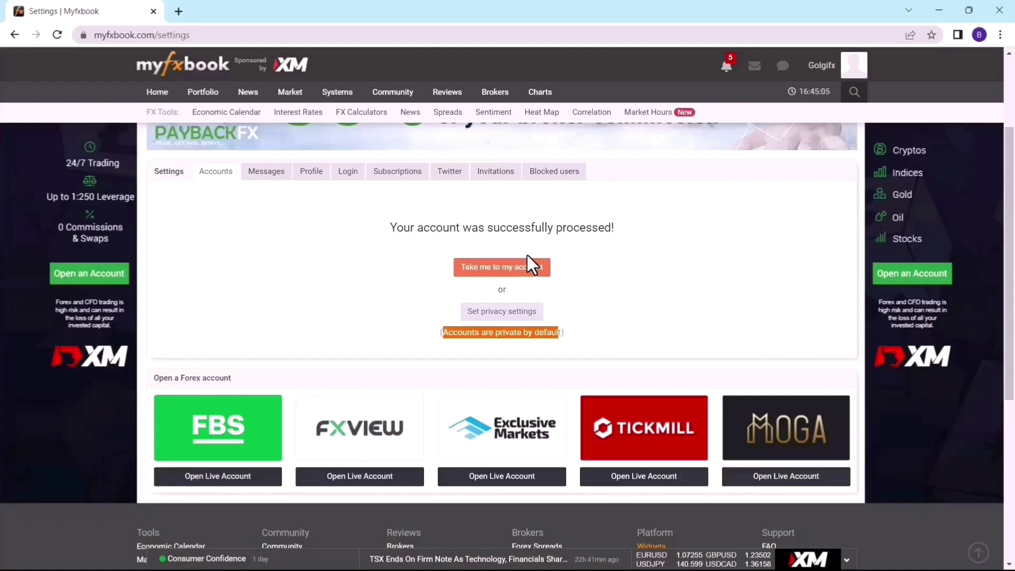
Copy the authorization password from GOLGI FX's Verification (optional) section, then return to MetaTrader 5.
left_click(510, 311)
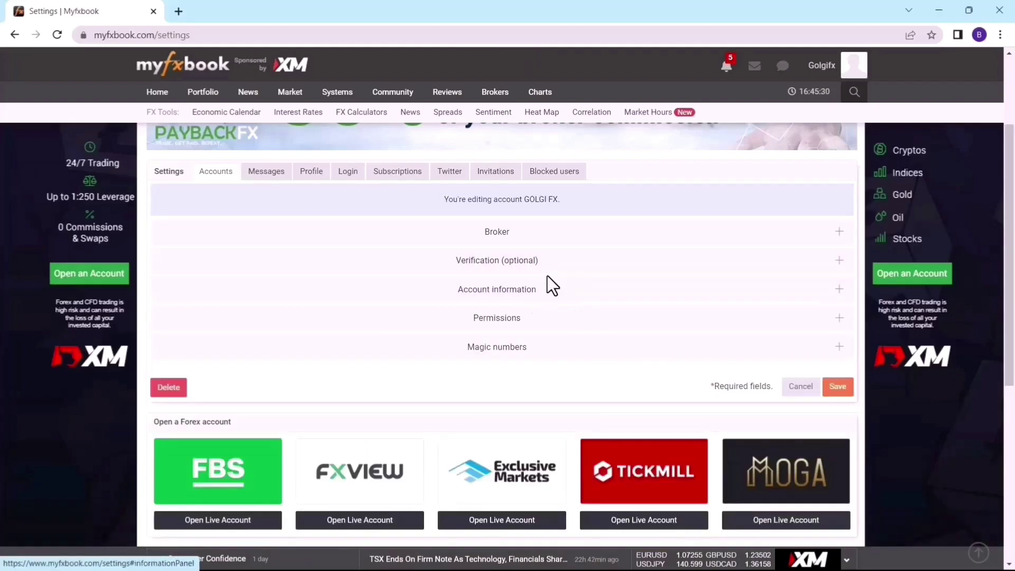
left_click(523, 267)
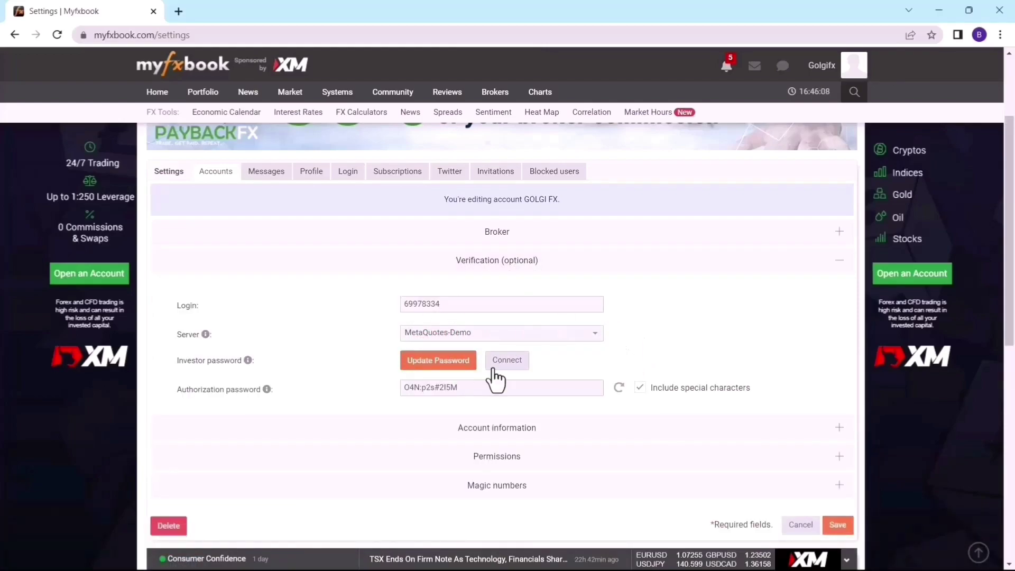
left_click_drag(445, 392, 401, 392)
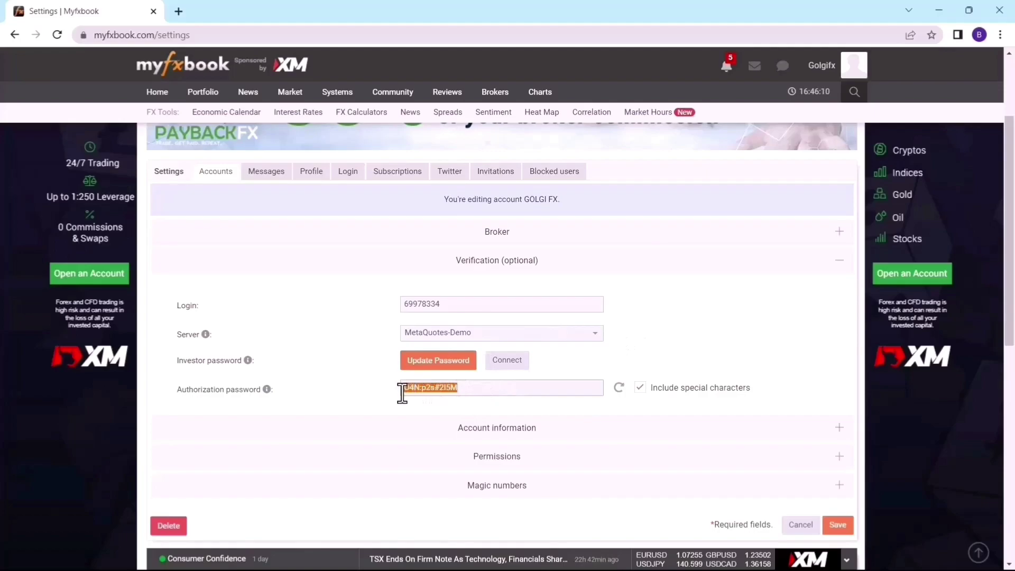
right_click(415, 388)
left_click(440, 399)
key("super")
left_click(768, 556)
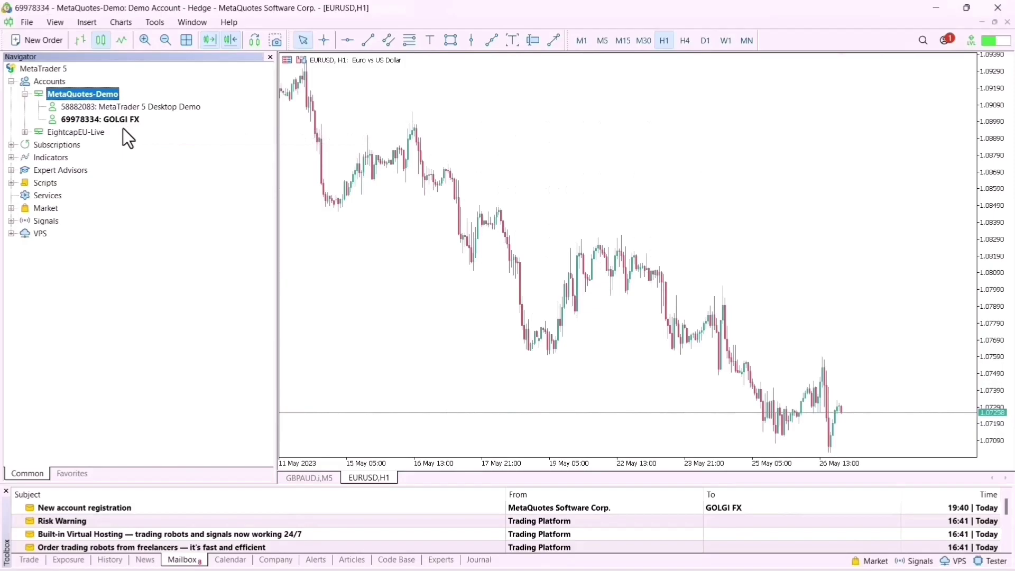
Start an investor password change for GOLGI FX, pasting the authorization password as new and confirm.
right_click(92, 117)
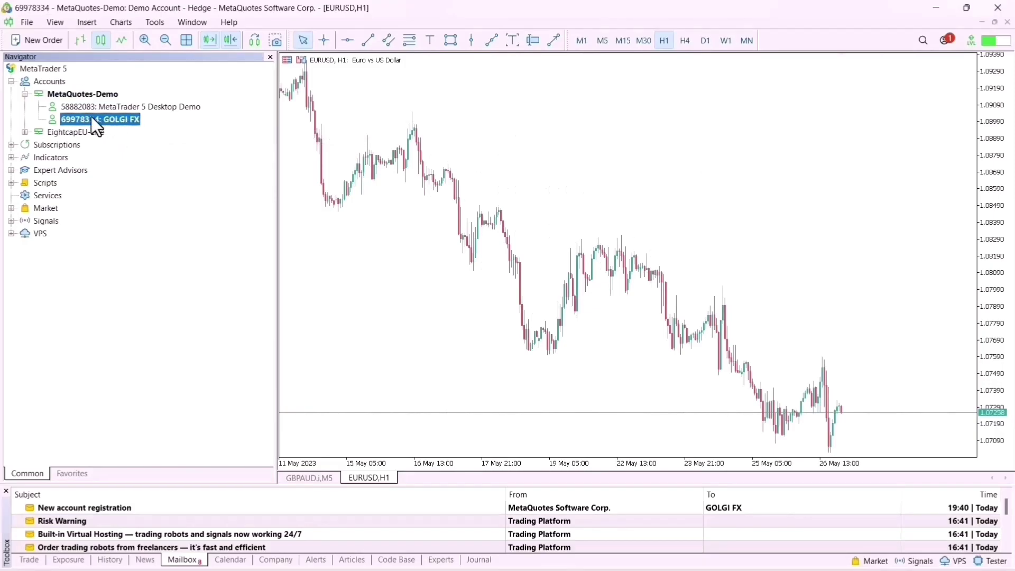
left_click(197, 200)
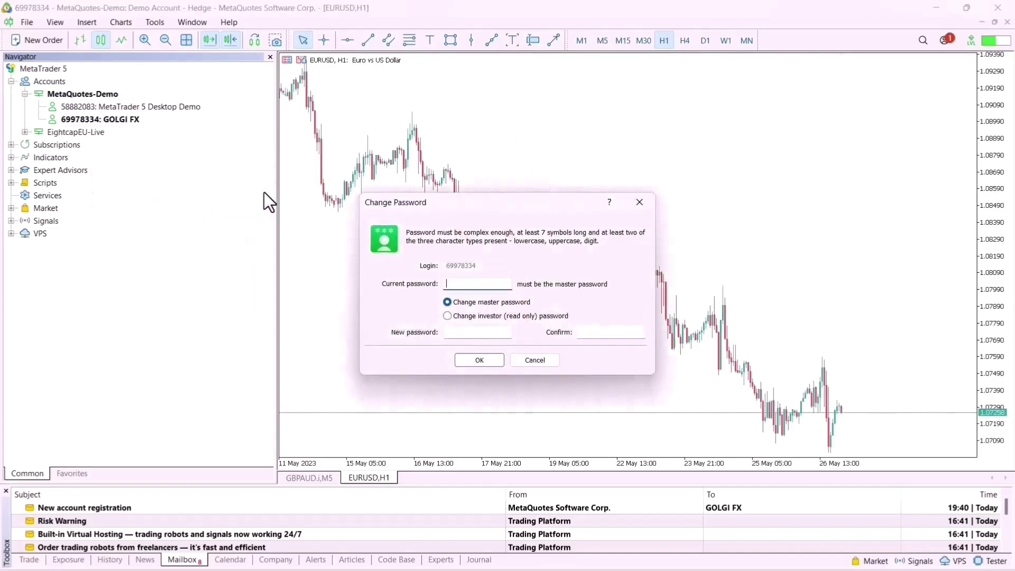
left_click(483, 317)
left_click(483, 333)
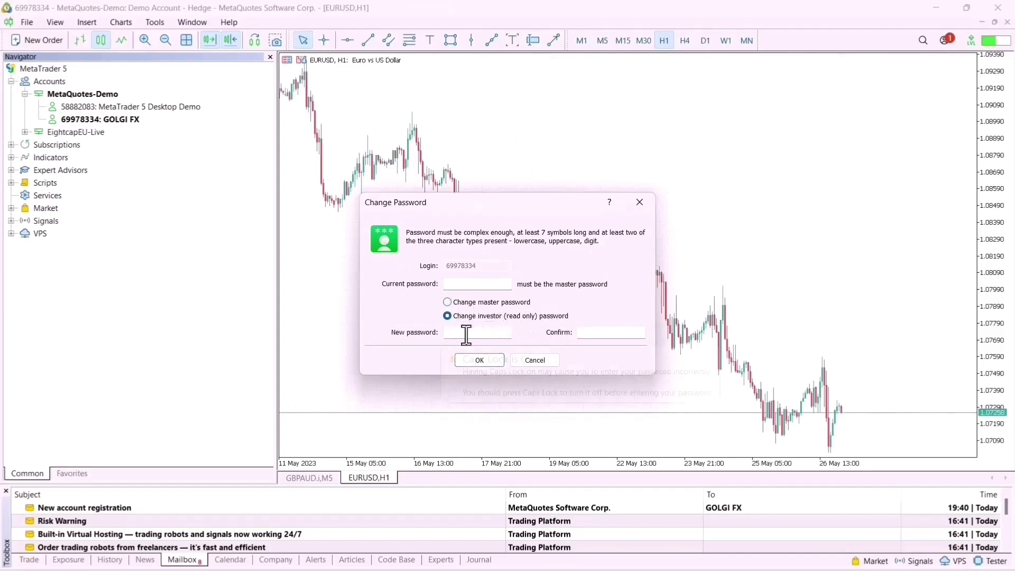
key("ctrl+v")
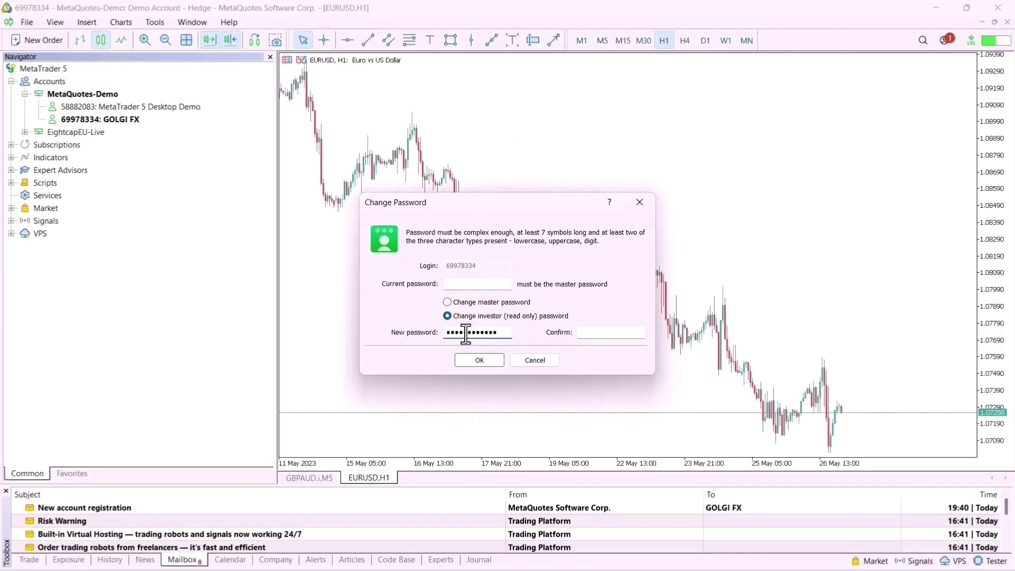
left_click(604, 334)
key("ctrl+v")
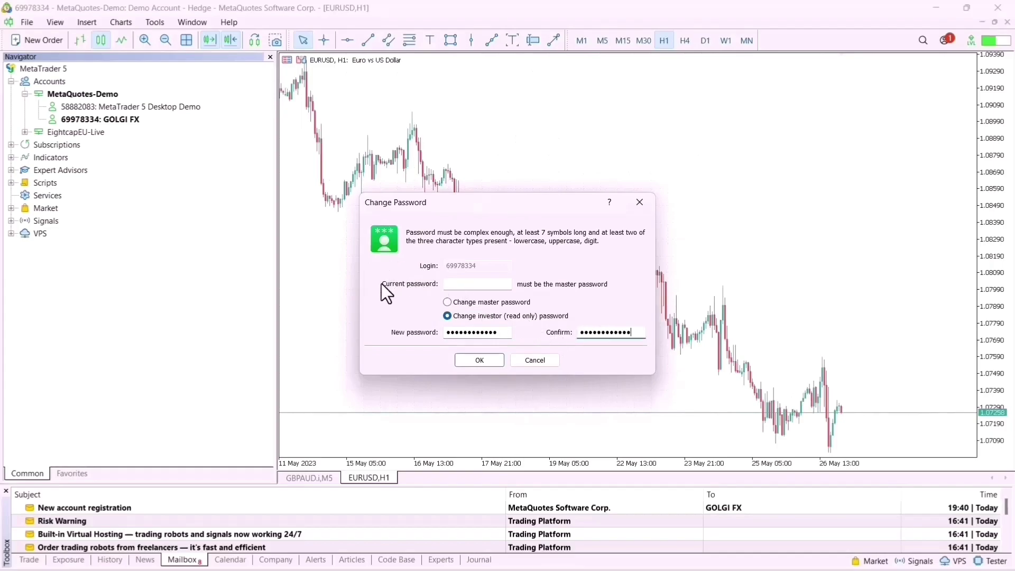
Copy the master password from the Word notes document.
key("super")
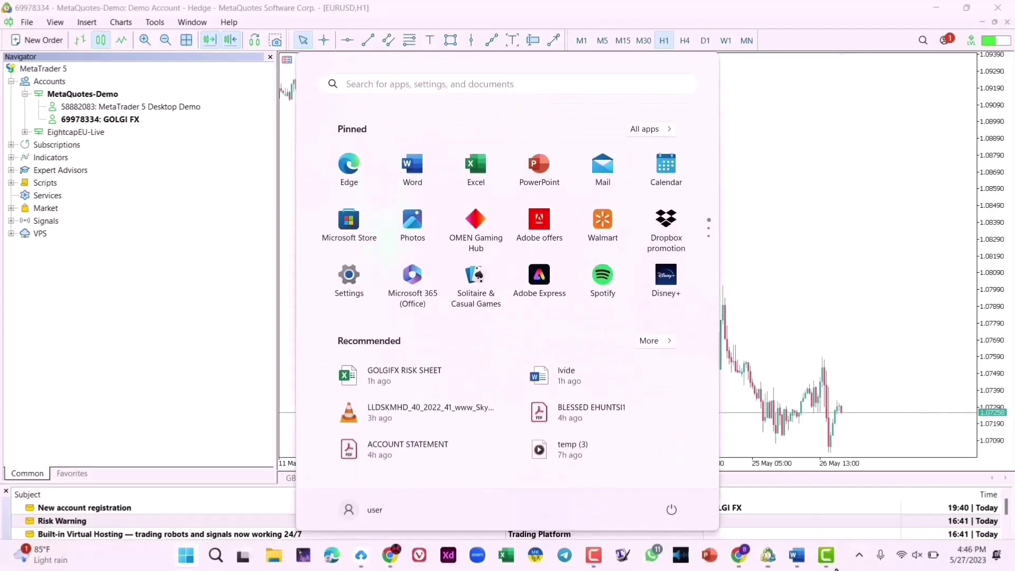
left_click(797, 555)
double_click(338, 209)
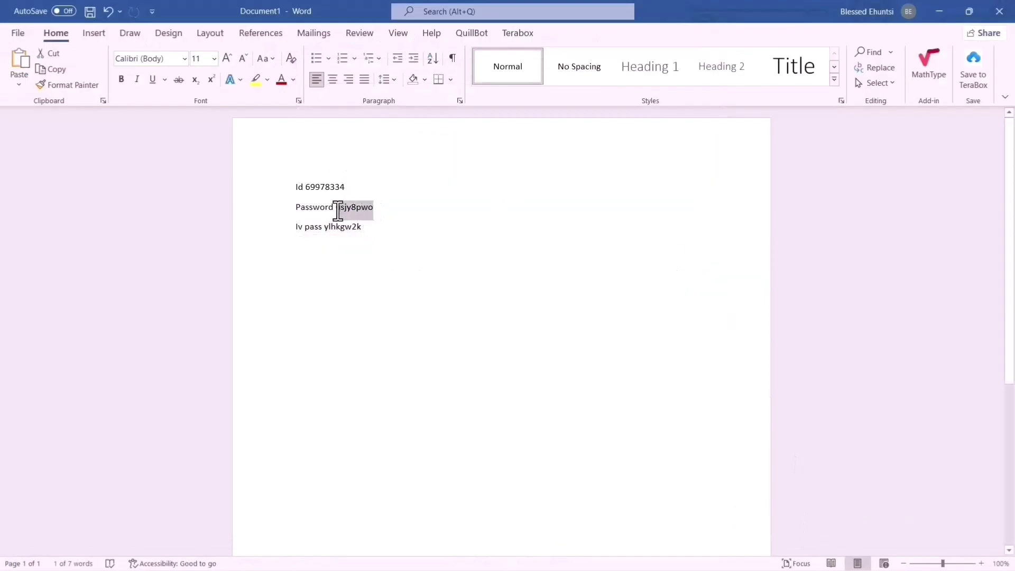
right_click(341, 219)
left_click(385, 238)
key("super")
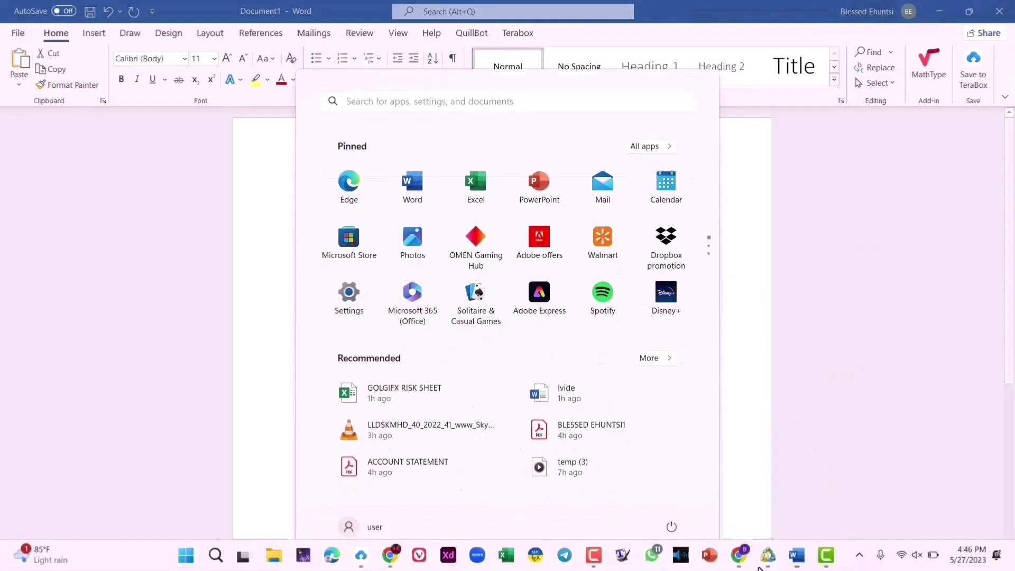
left_click(769, 565)
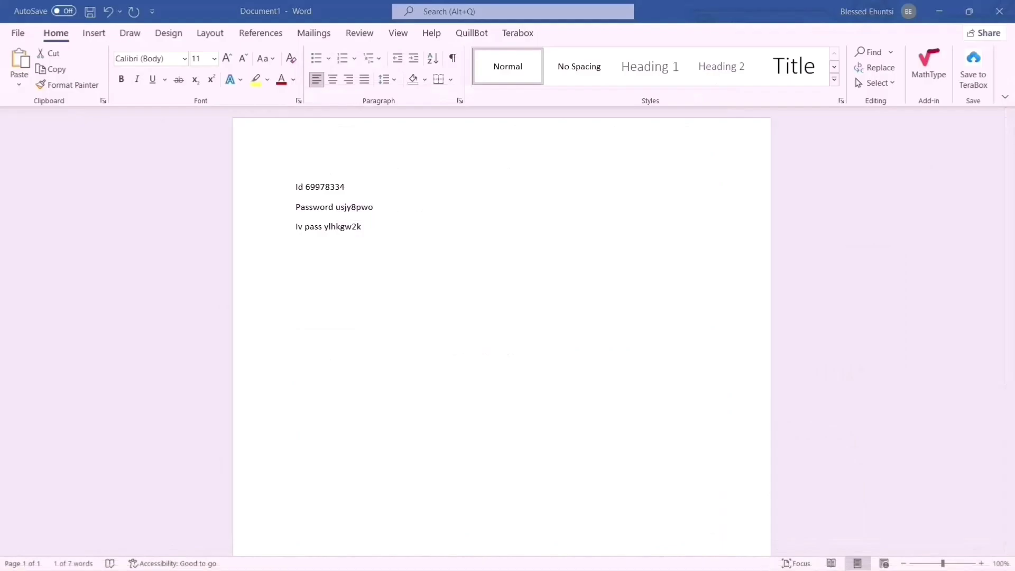
key("super")
left_click(769, 561)
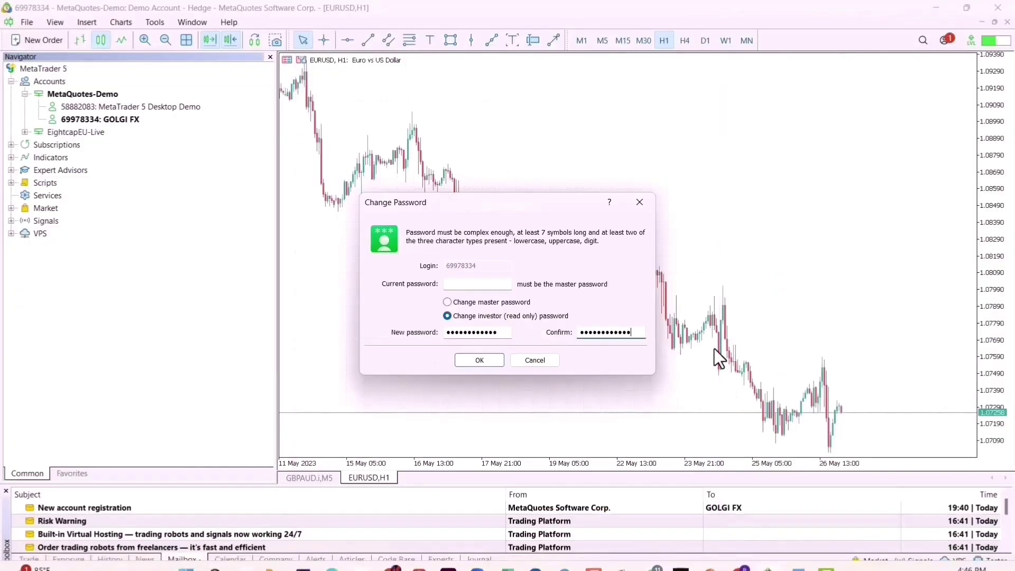
Paste the master password as the current password and confirm the investor password change.
right_click(452, 284)
left_click(504, 337)
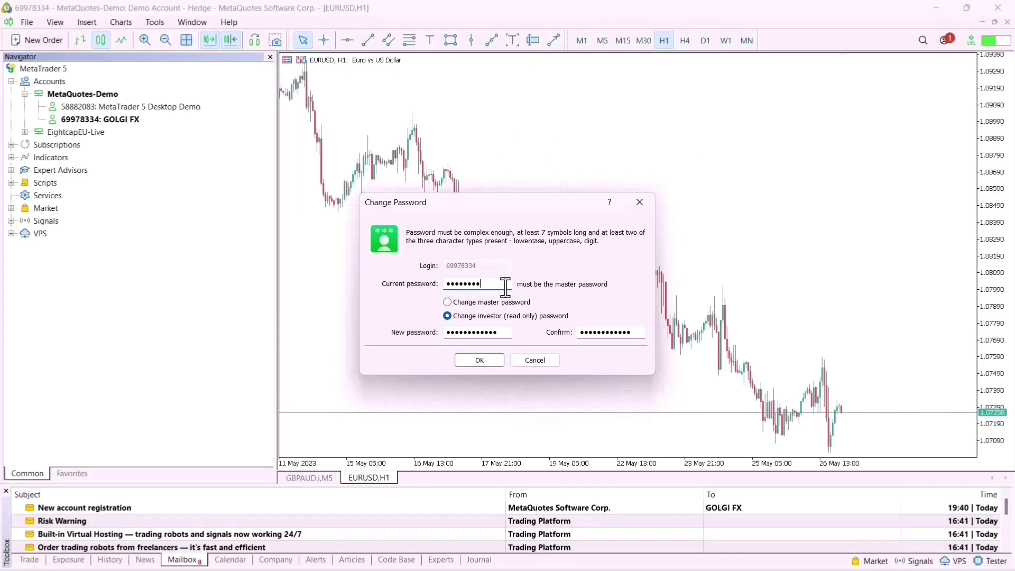
left_click(493, 363)
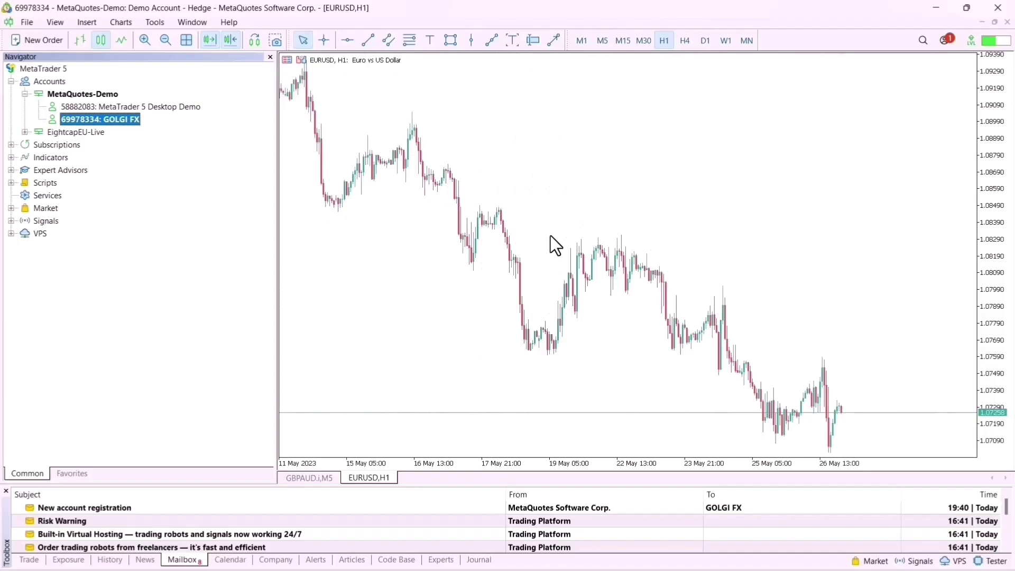
key("super")
In Myfxbook's Update Password form, paste the new password into the Investor password field.
left_click(747, 550)
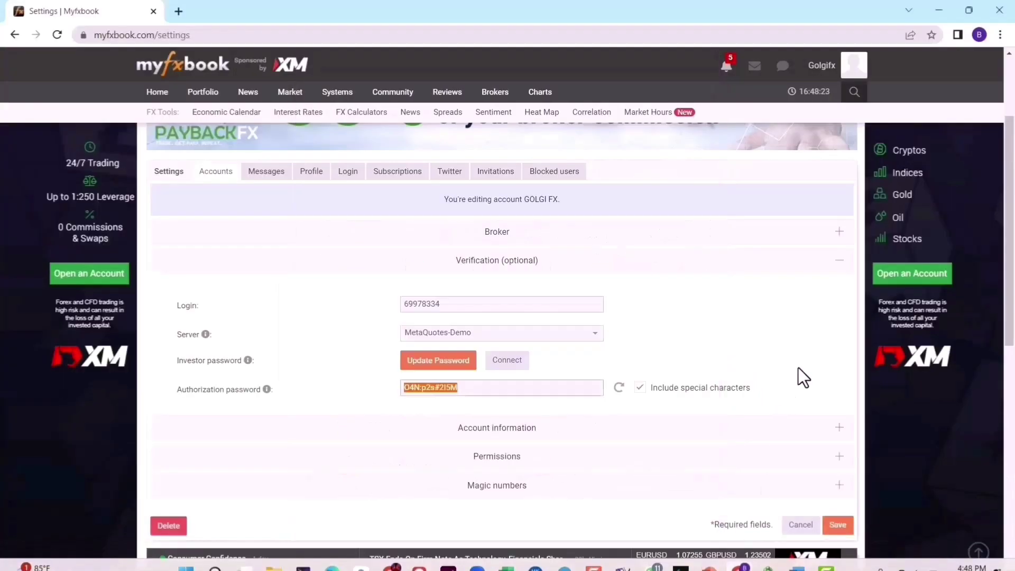
left_click(708, 318)
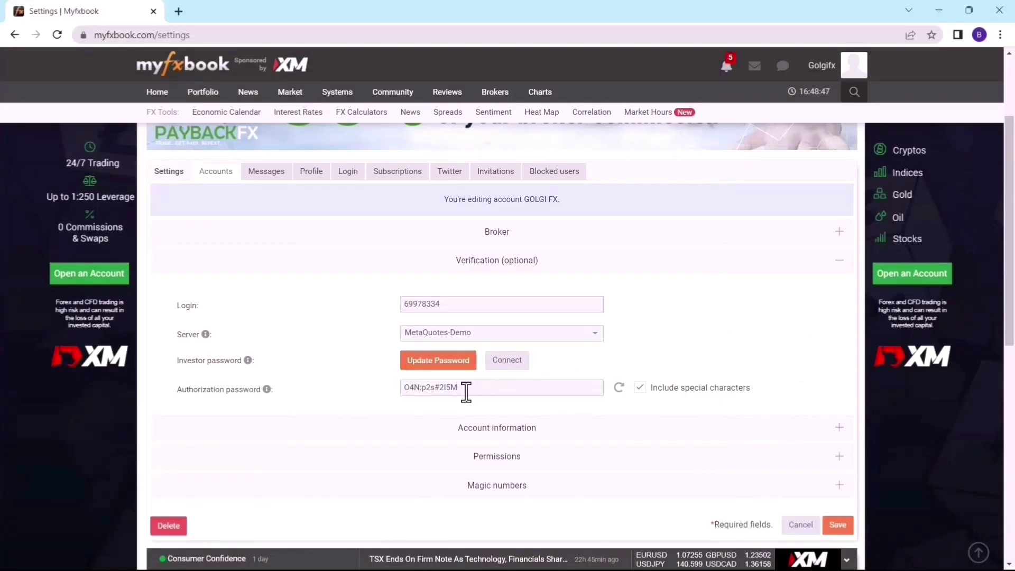
left_click_drag(464, 389, 403, 389)
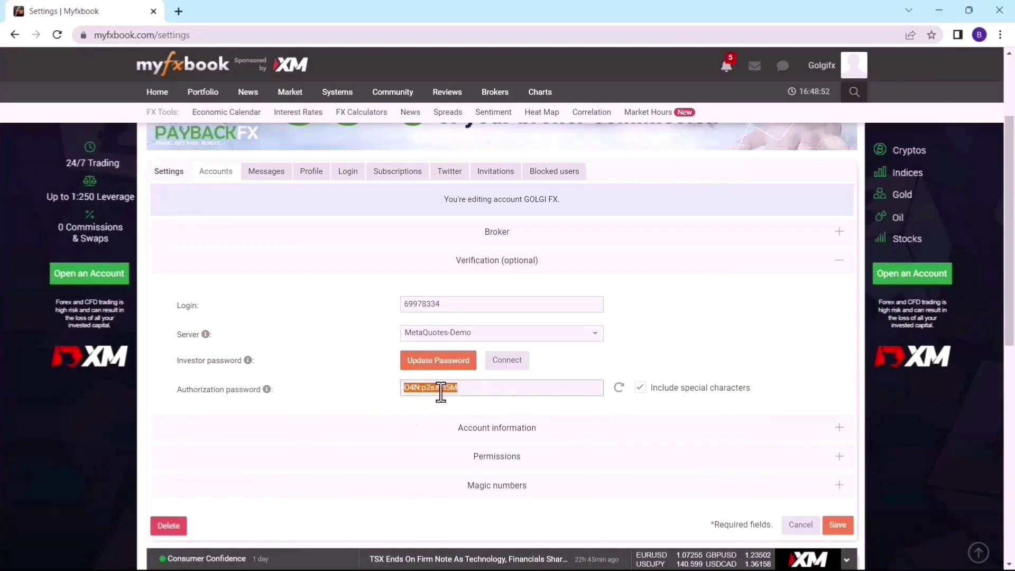
left_click(439, 362)
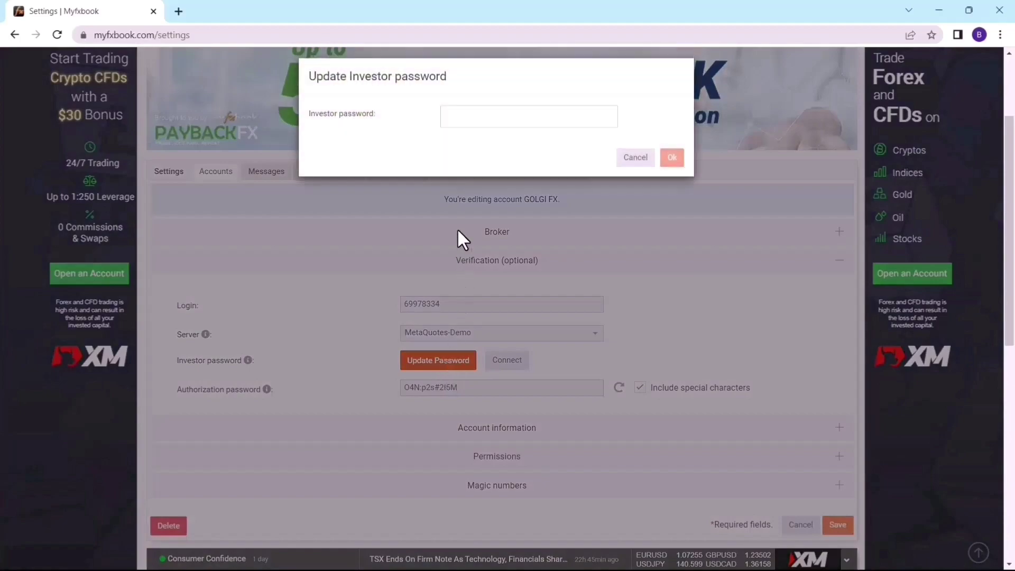
right_click(466, 128)
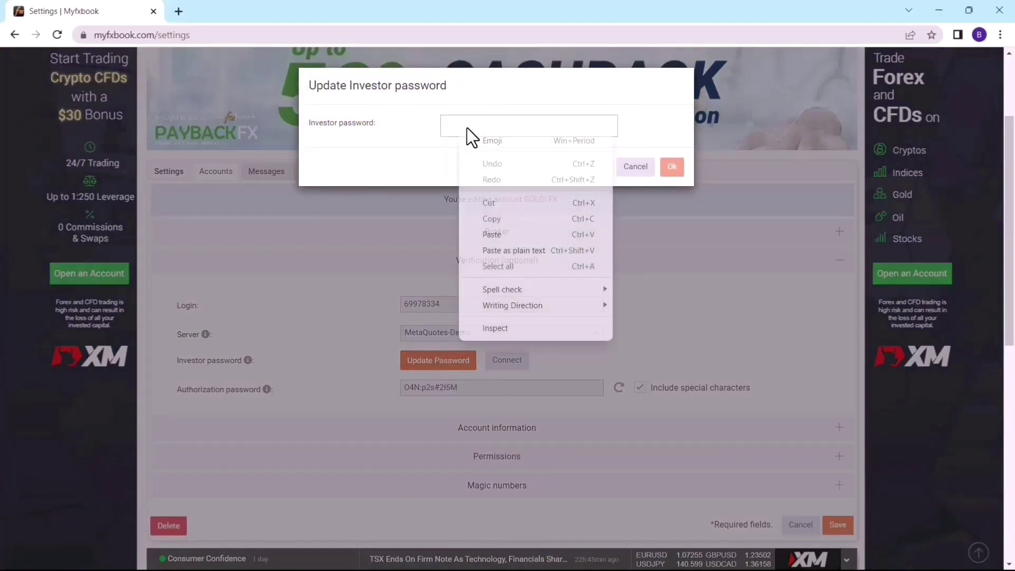
left_click(492, 236)
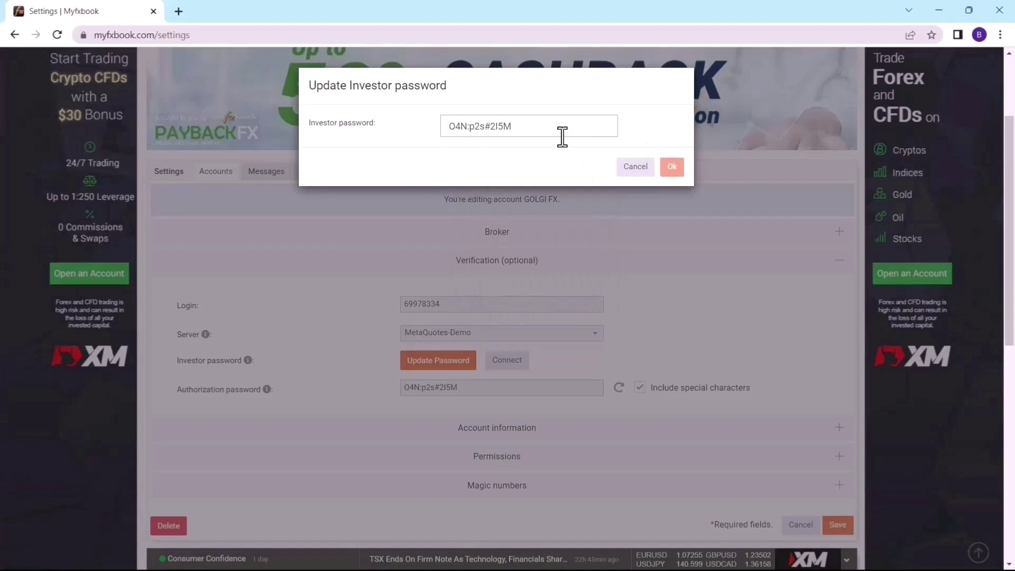
Retype the password's last character, submit it and dismiss the success confirmation.
key("BackSpace")
type("M")
left_click(672, 168)
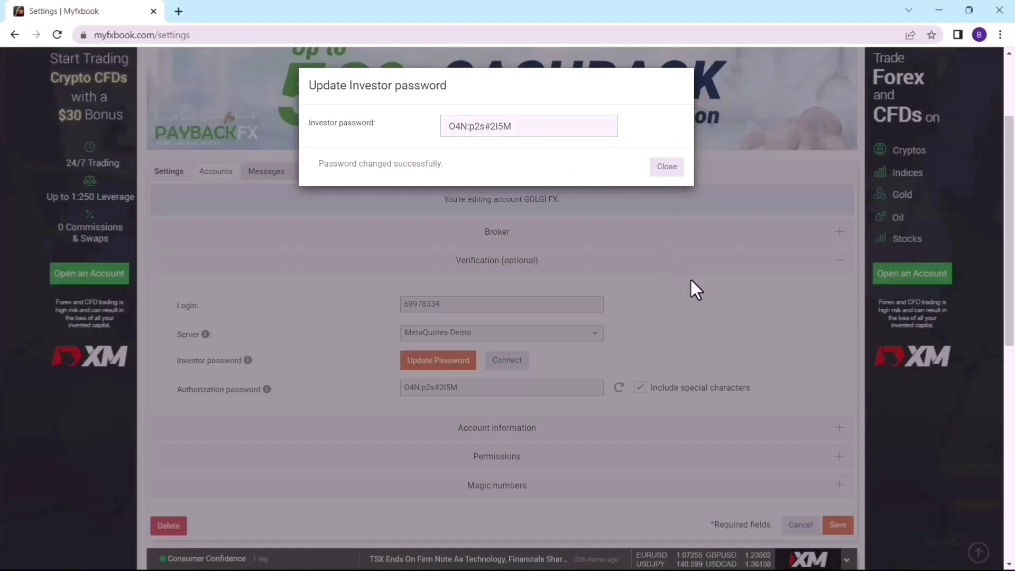
left_click(668, 167)
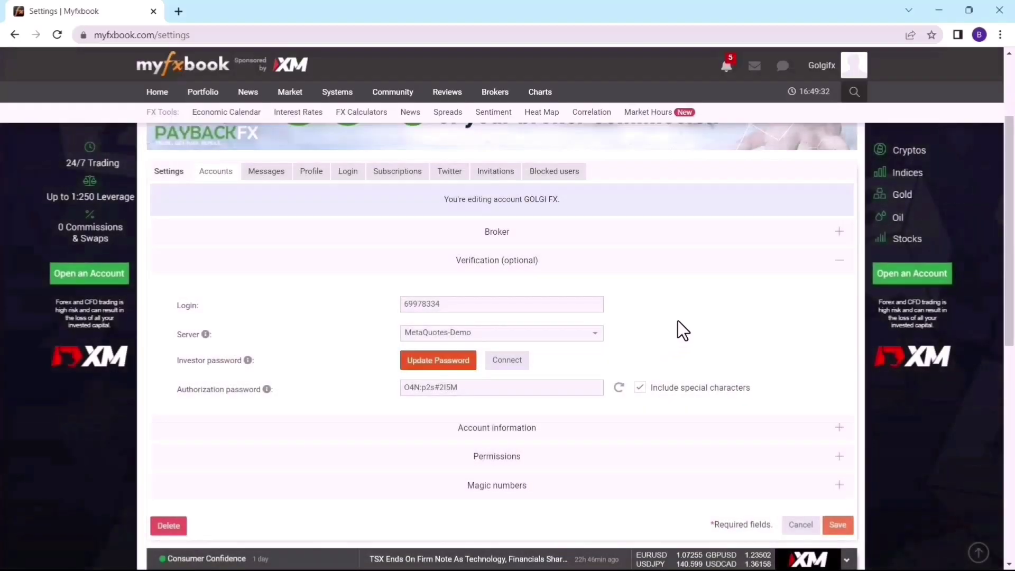
Connect Myfxbook to the GOLGI FX account, then expand its Permissions section.
left_click(513, 364)
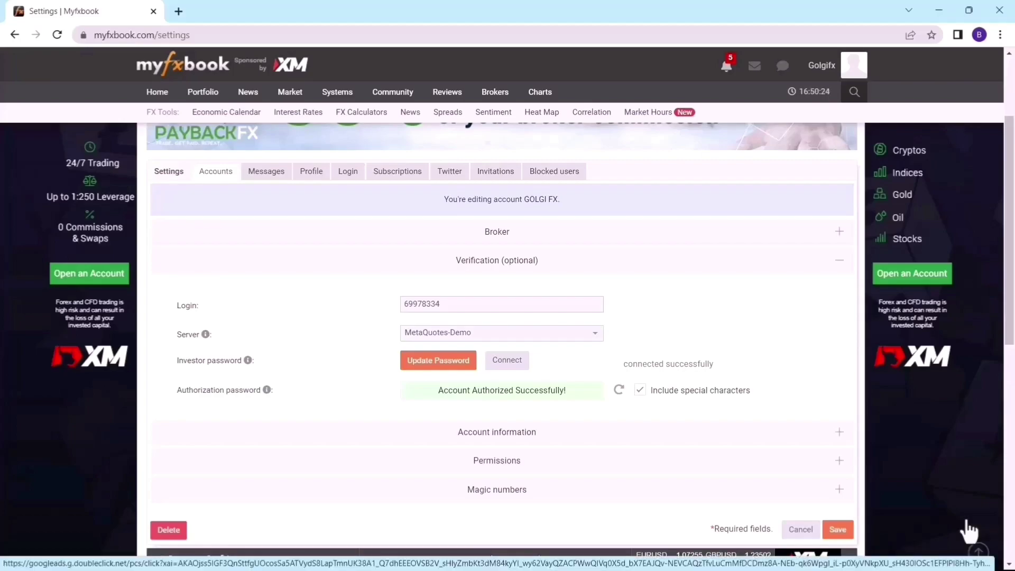
scroll(740, 259, "down", 2)
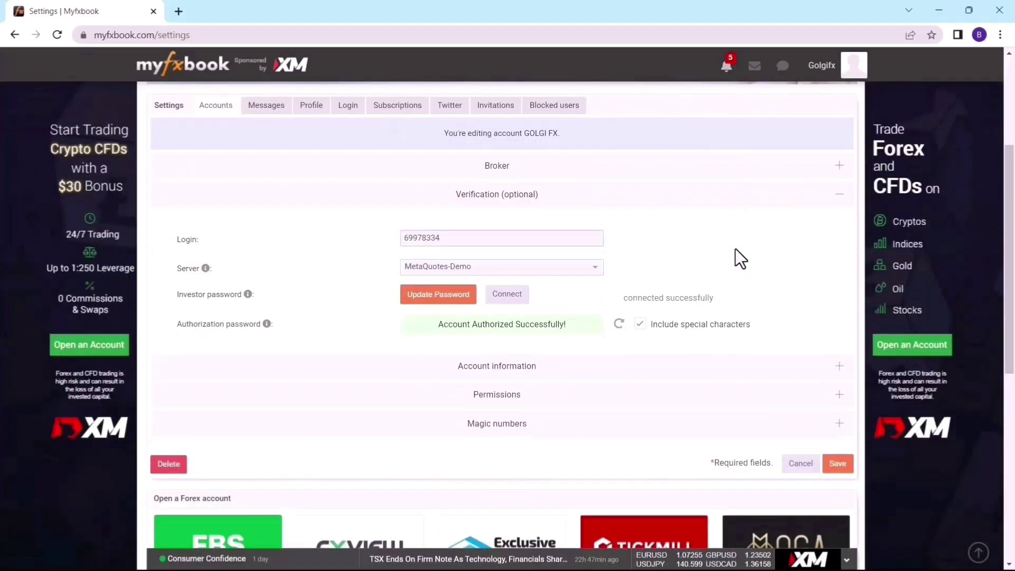
left_click(521, 397)
scroll(522, 399, "down", 3)
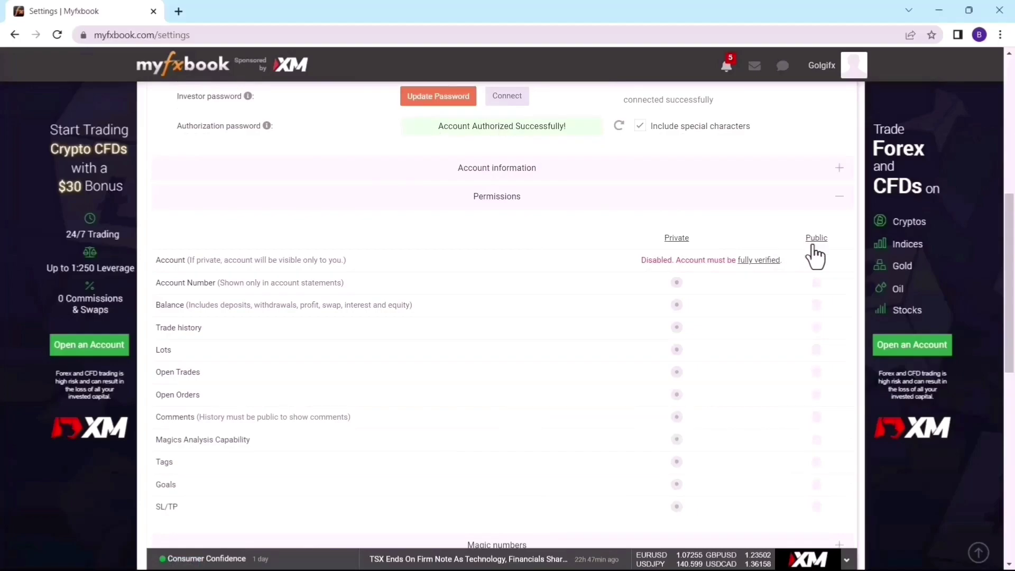
Set Account, Balance, Trade history, Goals and Lots to Public and save.
scroll(772, 270, "down", 1)
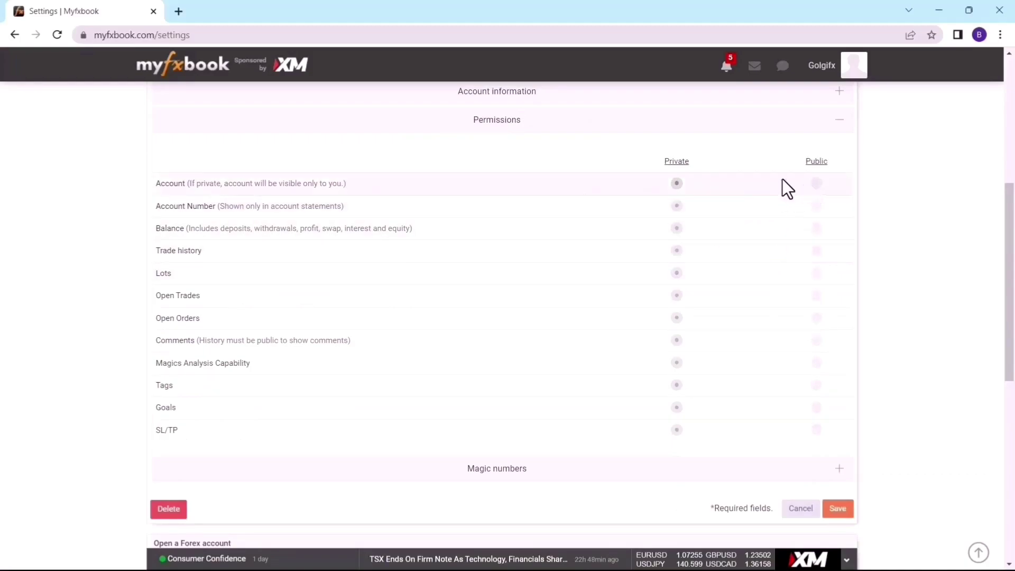
left_click(816, 183)
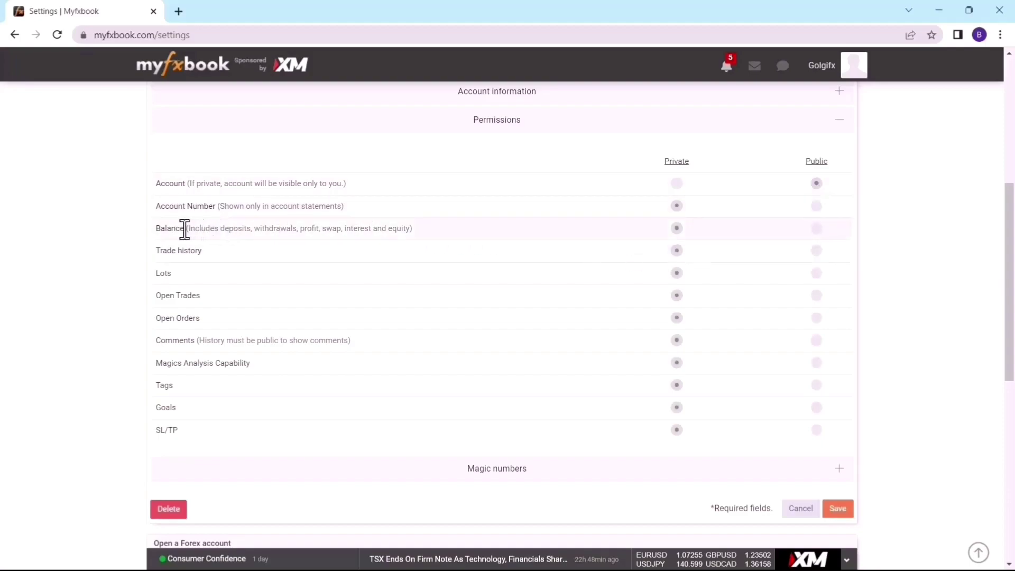
left_click(816, 230)
left_click(821, 254)
left_click(816, 408)
left_click(816, 280)
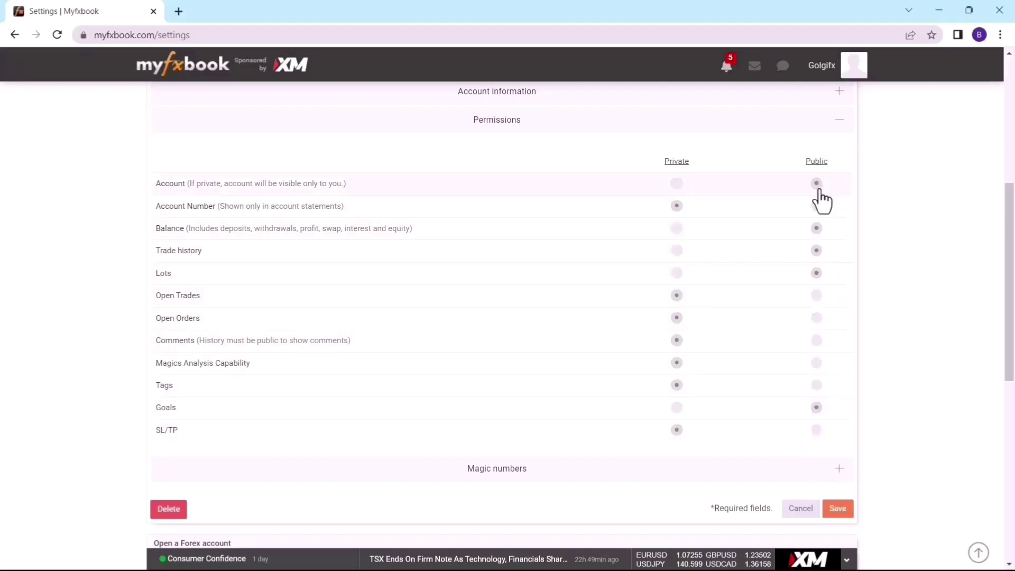
left_click(838, 509)
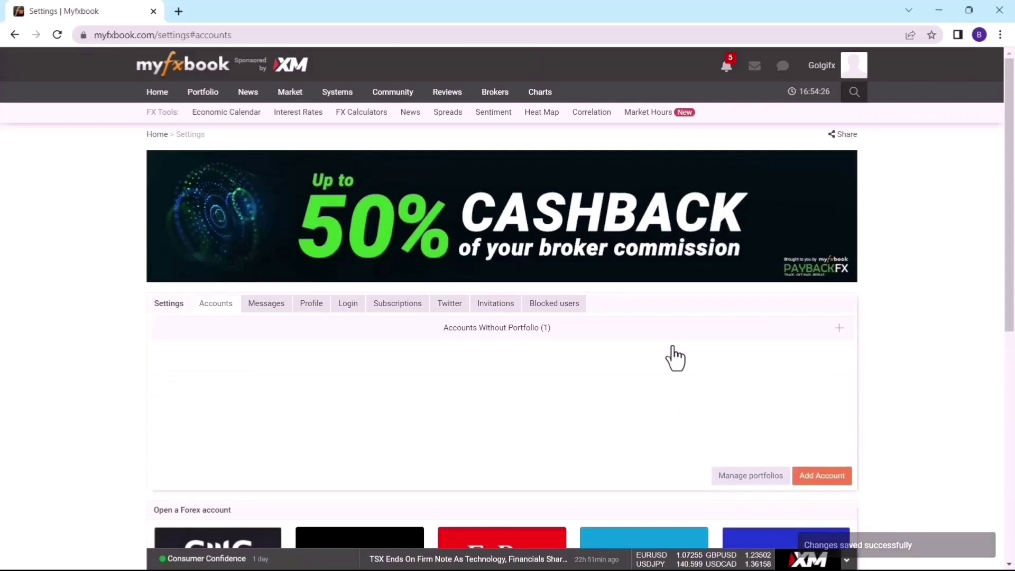
Choose GOLGI FX from the Portfolio menu in the top navigation.
mouse_move(204, 89)
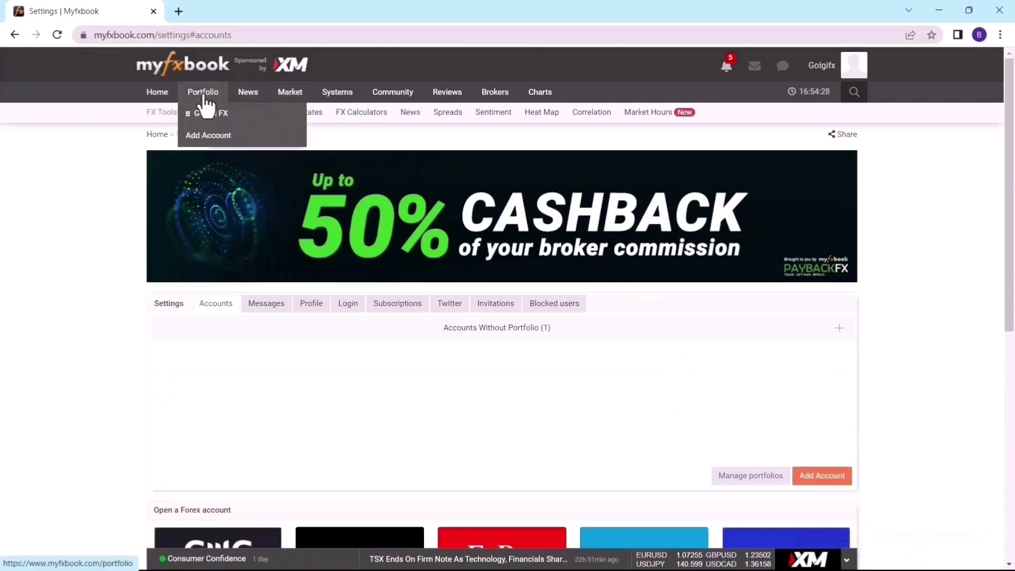
mouse_move(157, 87)
left_click(227, 114)
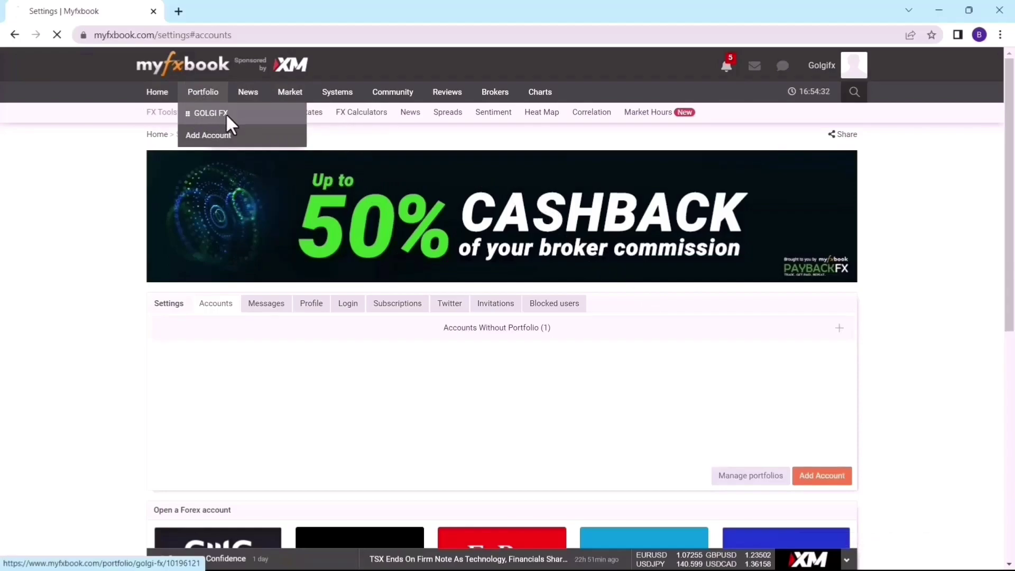
scroll(559, 472, "down", 3)
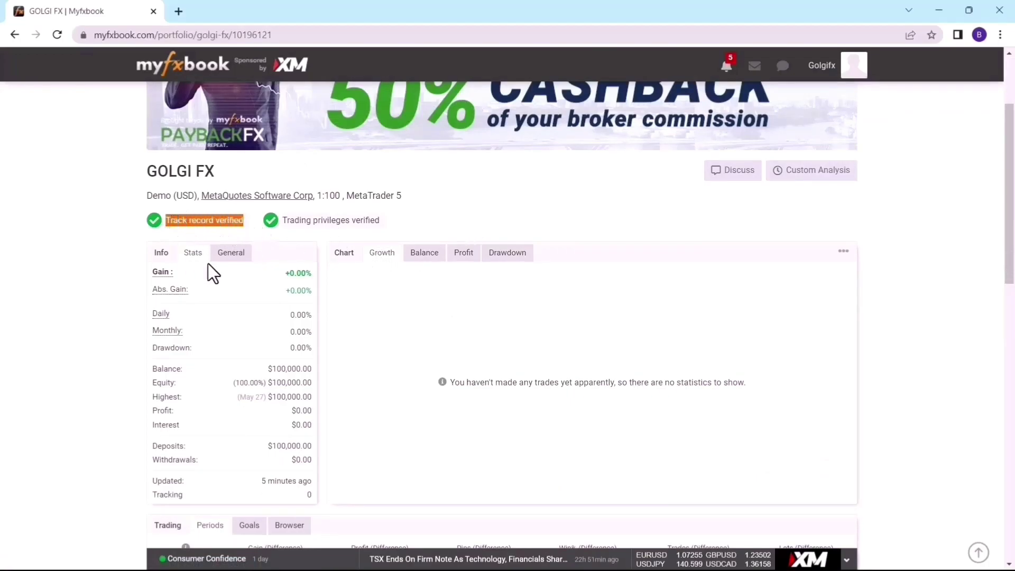
View the Balance, Growth, Profit and Drawdown charts of the GOLGI FX portfolio.
scroll(456, 344, "down", 4)
scroll(317, 253, "up", 4)
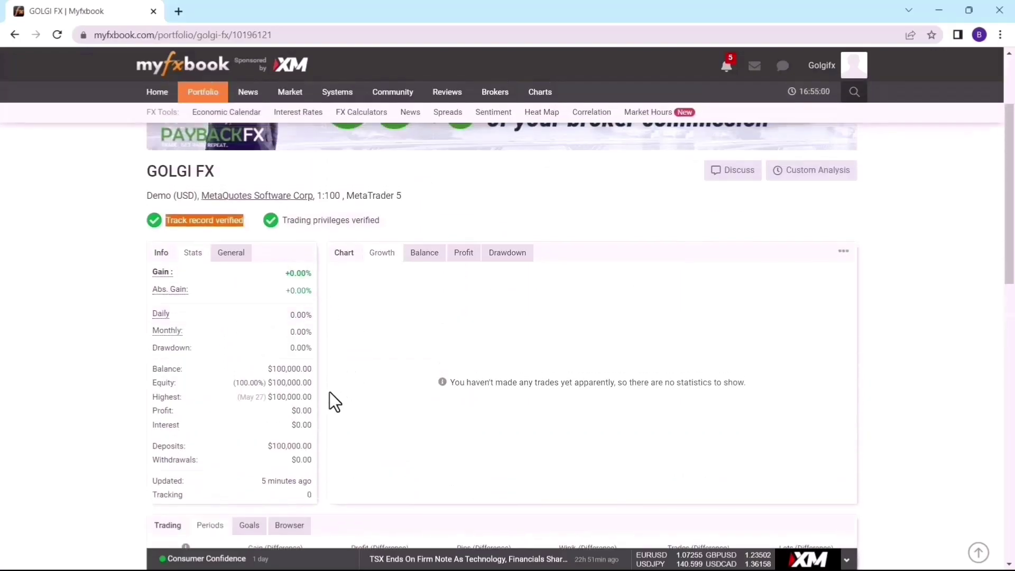
left_click(423, 254)
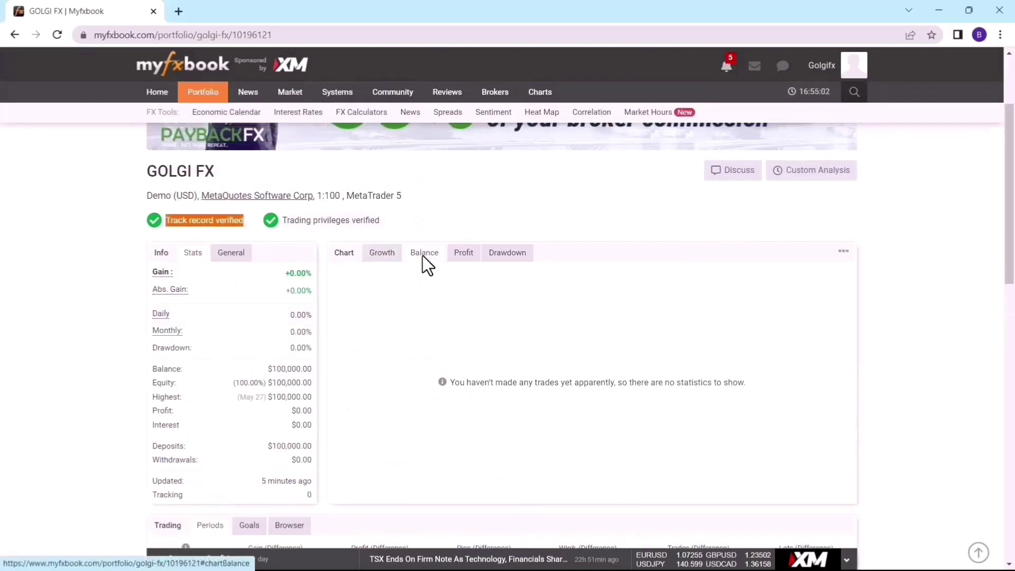
left_click(385, 265)
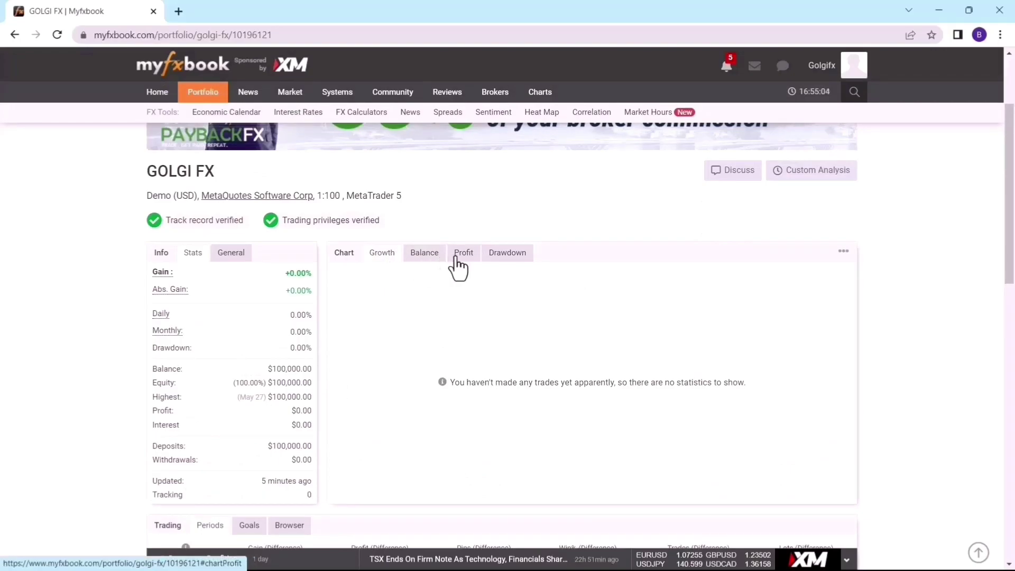
left_click(455, 264)
left_click(520, 255)
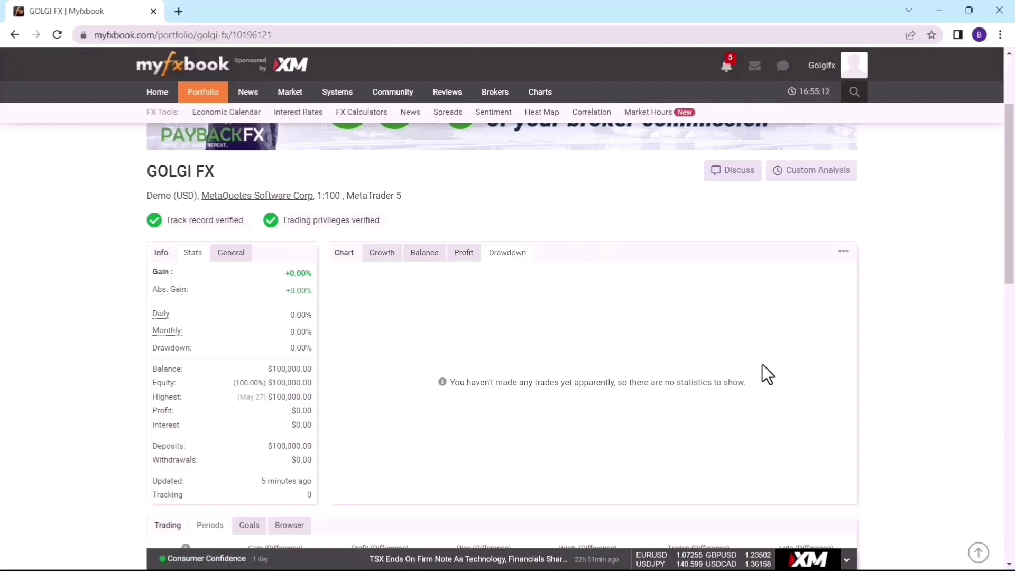
Check the Goals and Periods panels, ending on the empty trading goals.
left_click(249, 524)
scroll(411, 372, "down", 4)
scroll(411, 372, "down", 1)
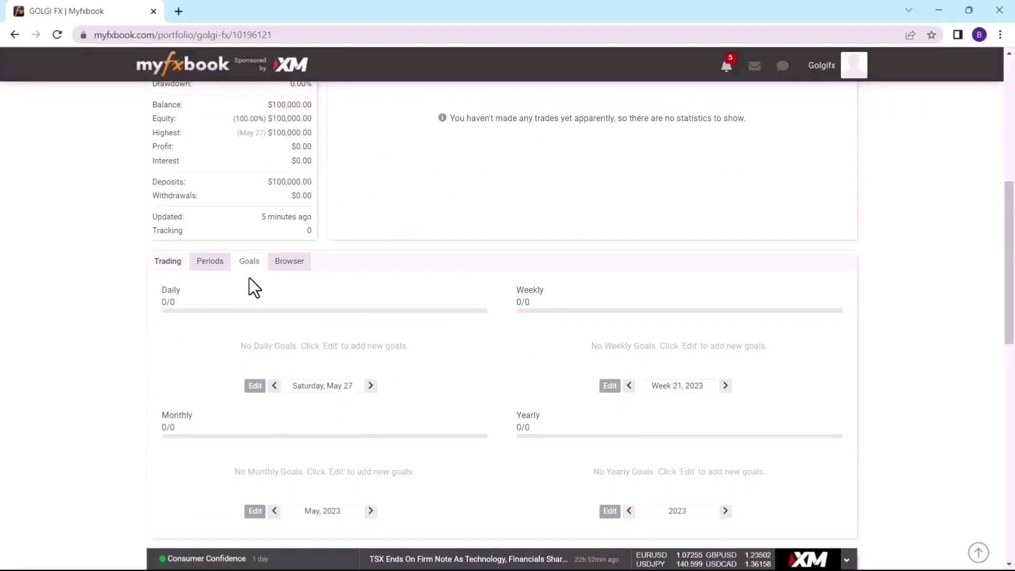
left_click(212, 264)
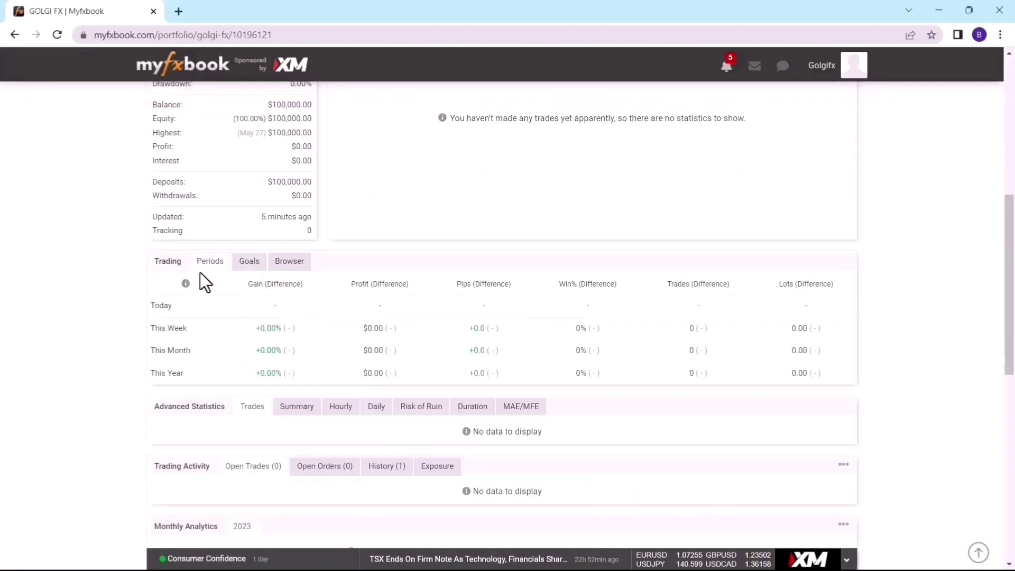
left_click(252, 266)
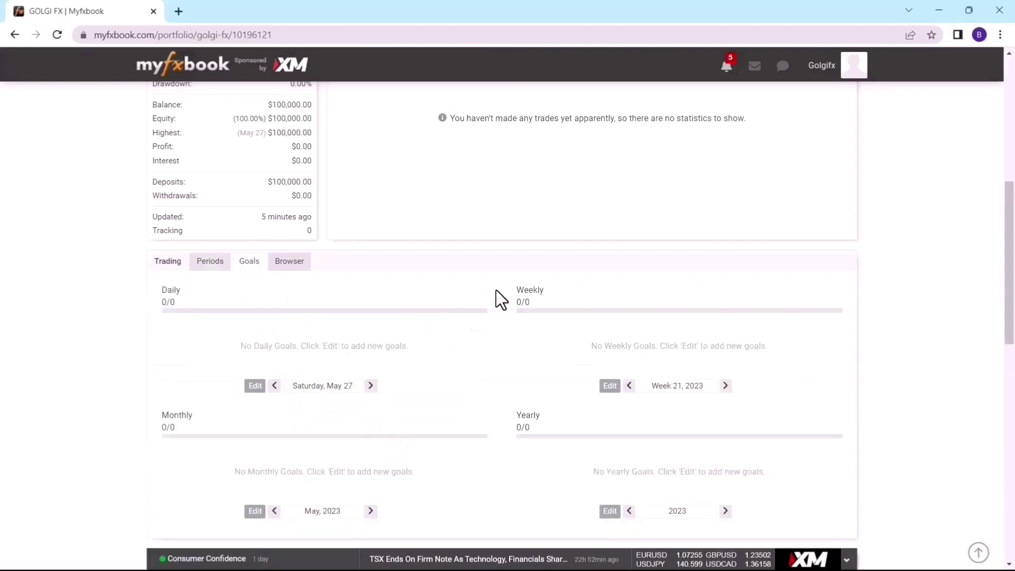
scroll(423, 440, "down", 3)
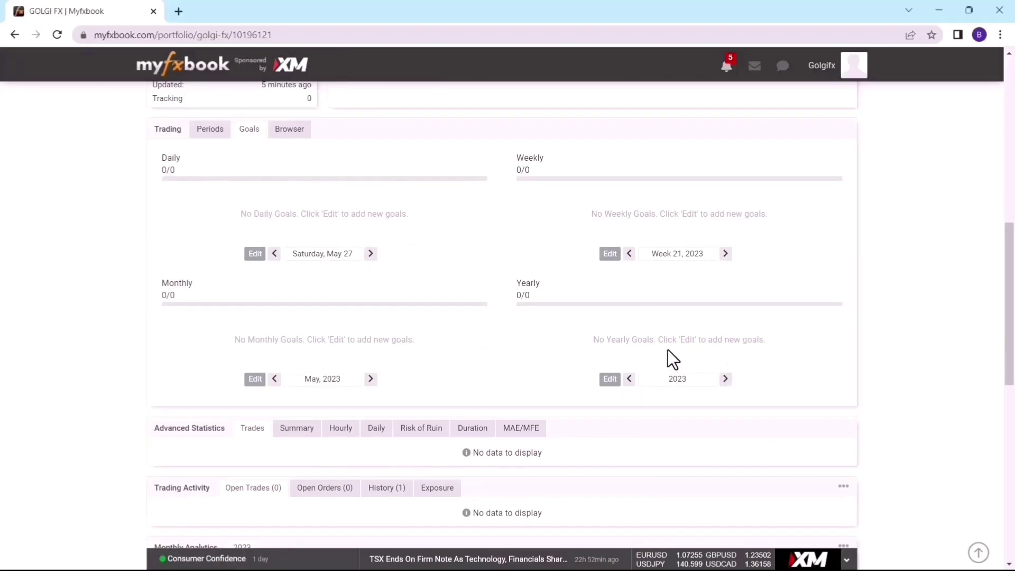
scroll(472, 391, "up", 10)
scroll(560, 429, "down", 4)
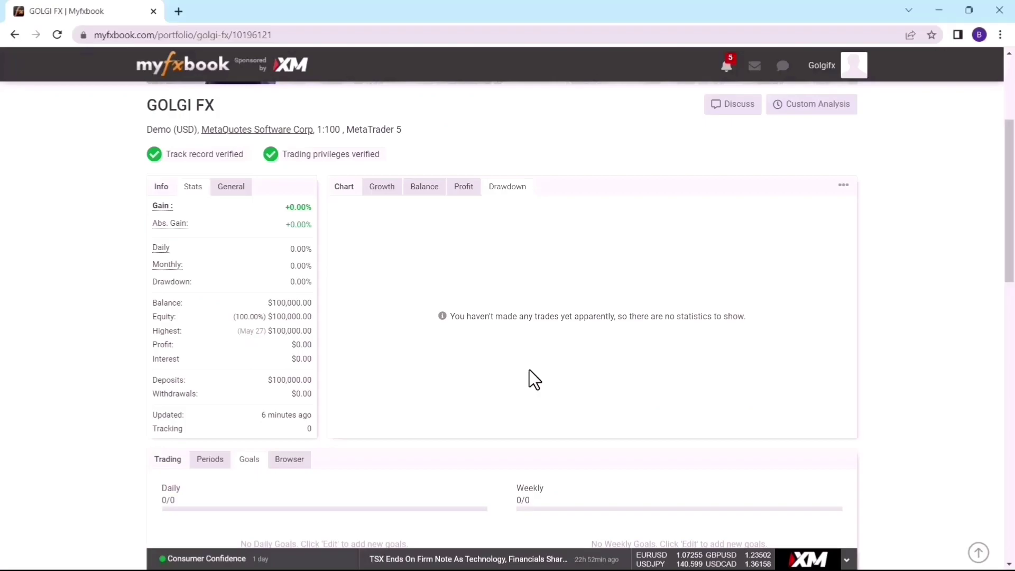
Copy the GOLGI FX System URL and scroll back to the account header.
scroll(429, 321, "up", 4)
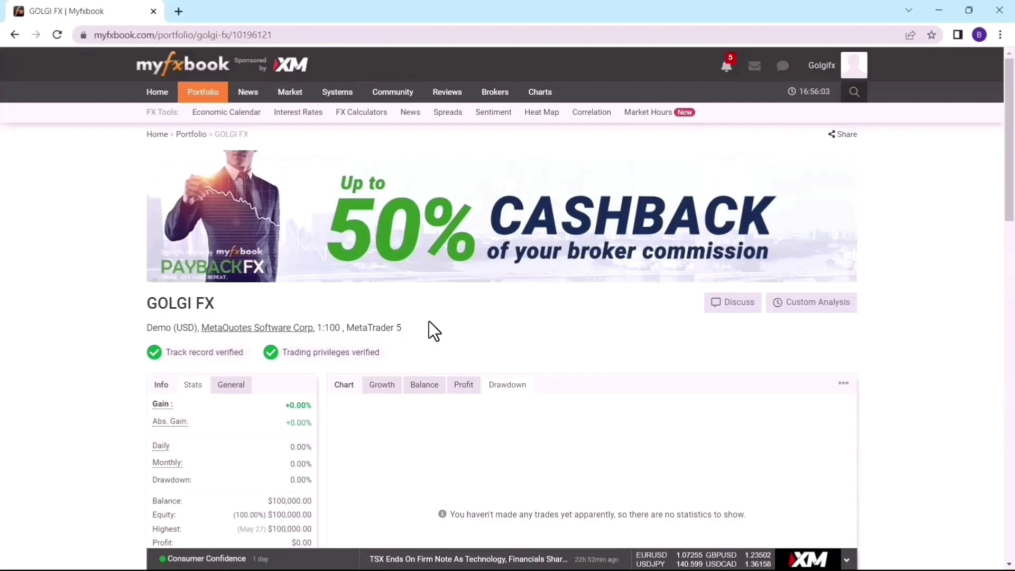
scroll(740, 412, "down", 7)
scroll(746, 391, "down", 7)
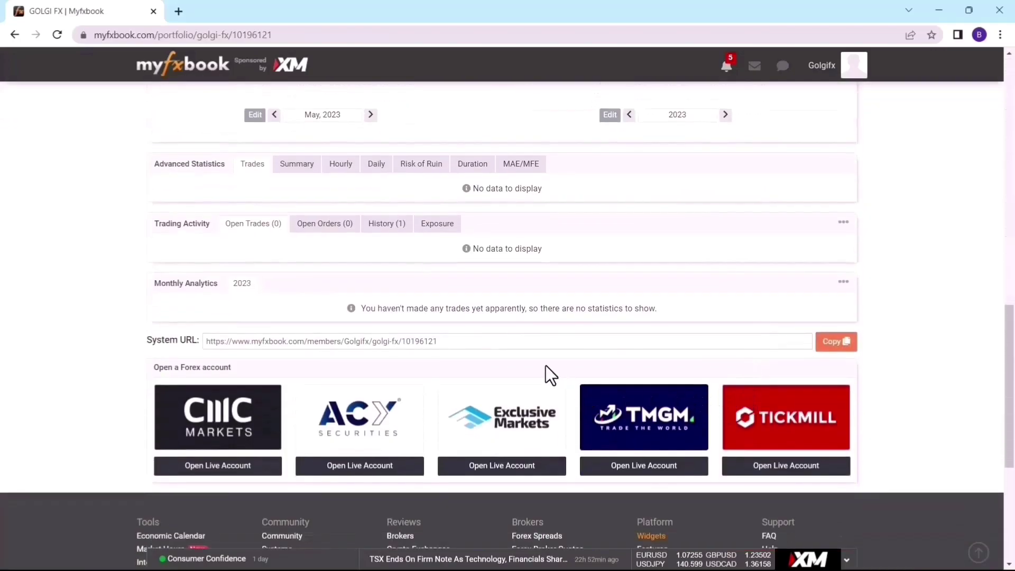
left_click(841, 344)
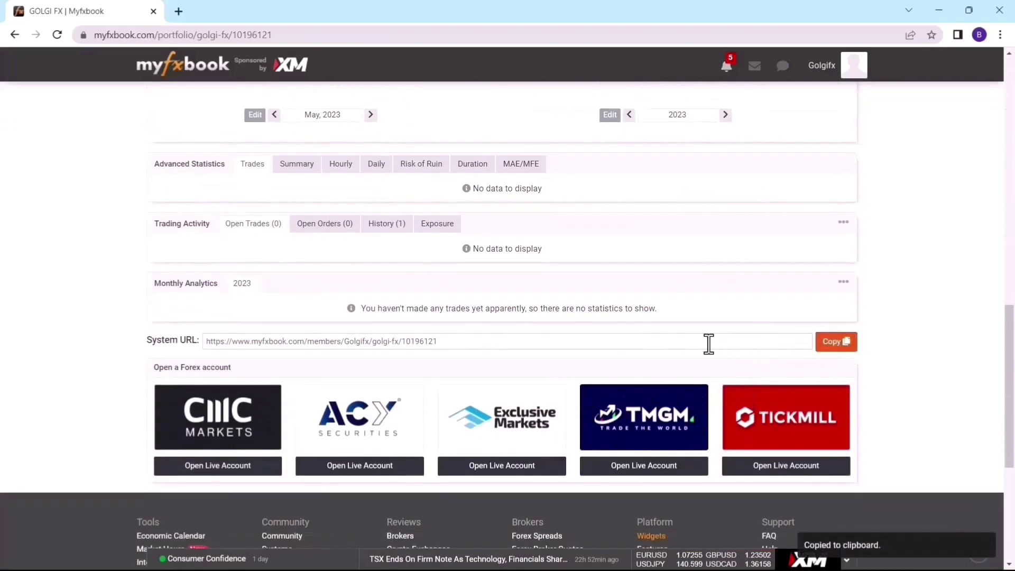
scroll(566, 262, "up", 6)
scroll(567, 262, "up", 6)
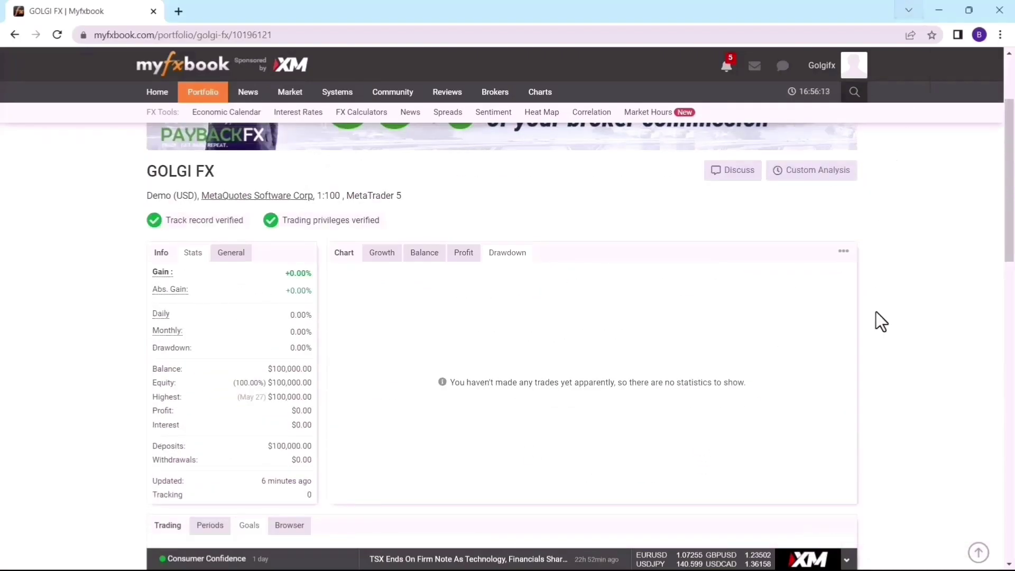
scroll(867, 333, "down", 14)
scroll(816, 293, "up", 7)
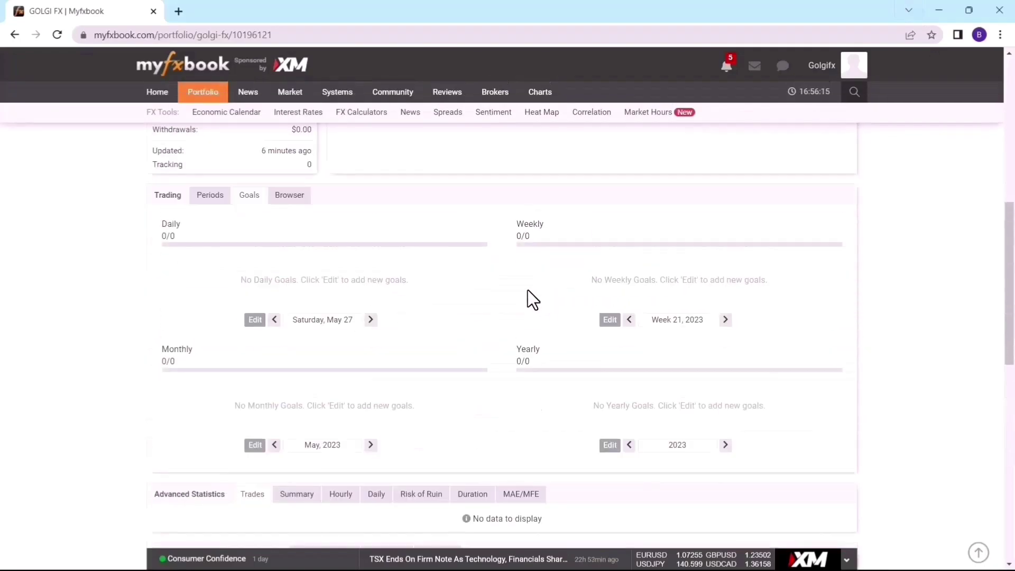
scroll(527, 290, "up", 5)
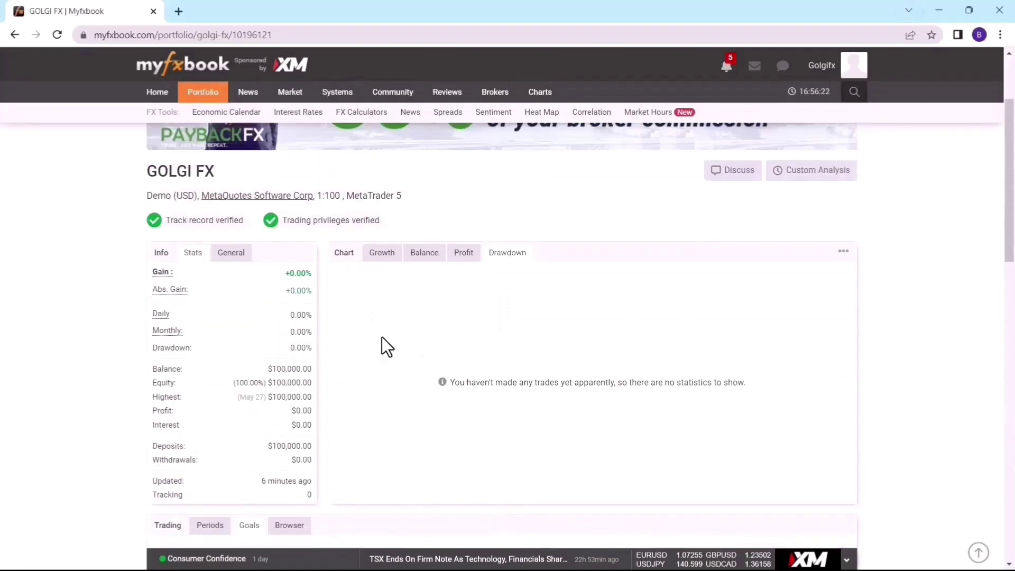